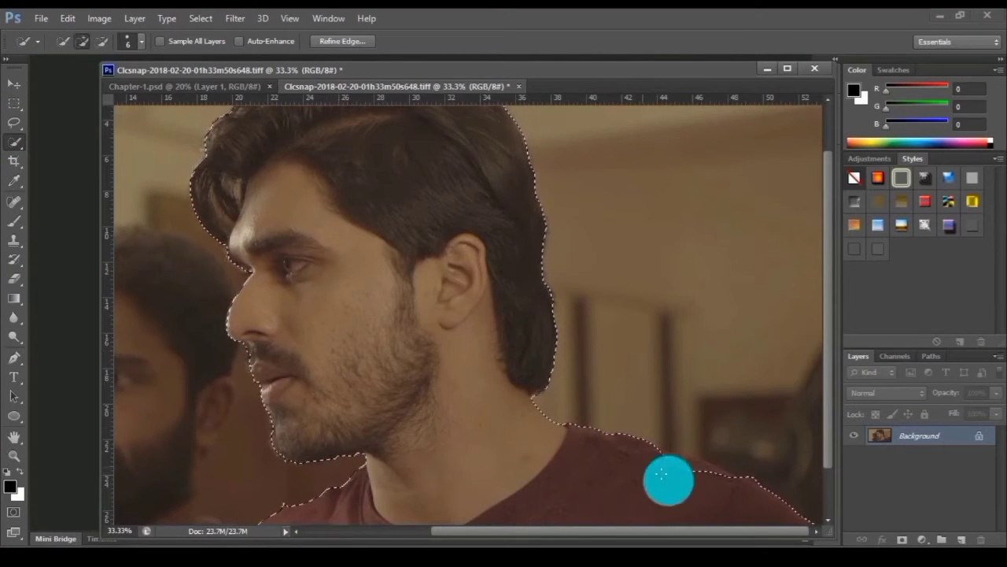
# Step: Refine the hair and beard edges of the head selection in Refine Edge, zooming the face to 50%
pyautogui.hotkey('ctrl', 'alt', 'r')
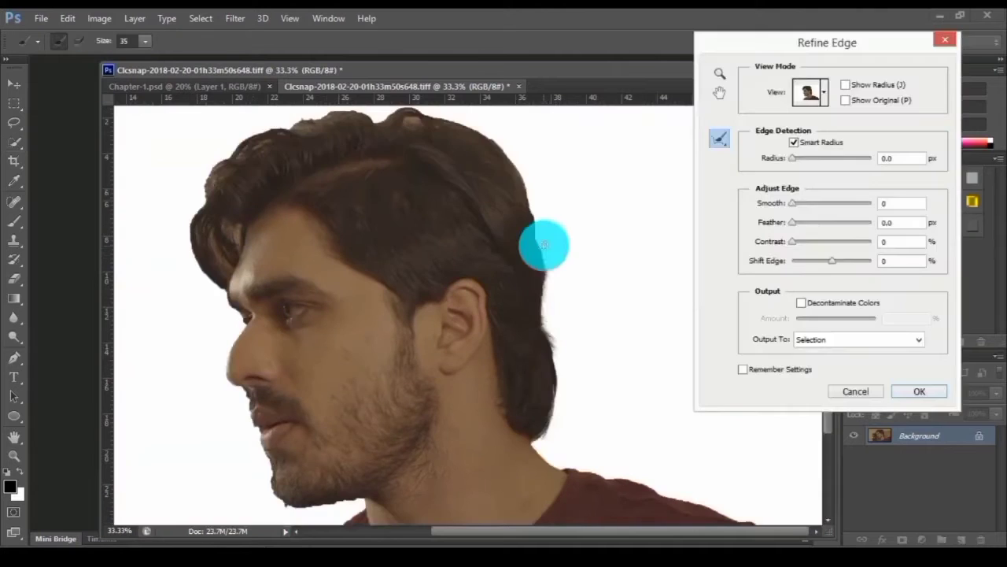
pyautogui.moveTo(544, 245)
pyautogui.mouseDown()
pyautogui.moveTo(498, 142)
pyautogui.moveTo(519, 169)
pyautogui.moveTo(409, 121)
pyautogui.moveTo(441, 146)
pyautogui.moveTo(427, 111)
pyautogui.moveTo(363, 119)
pyautogui.moveTo(365, 110)
pyautogui.moveTo(331, 111)
pyautogui.moveTo(272, 141)
pyautogui.moveTo(292, 126)
pyautogui.moveTo(246, 138)
pyautogui.moveTo(215, 163)
pyautogui.moveTo(187, 231)
pyautogui.mouseUp()
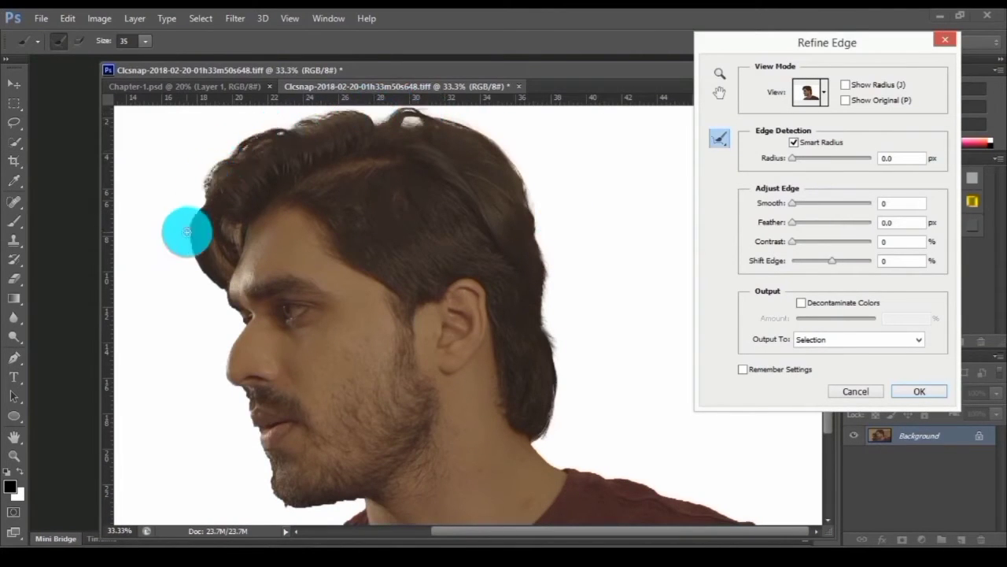
pyautogui.hotkey('ctrl', '+')
pyautogui.moveTo(360, 322); pyautogui.dragTo(428, 506)
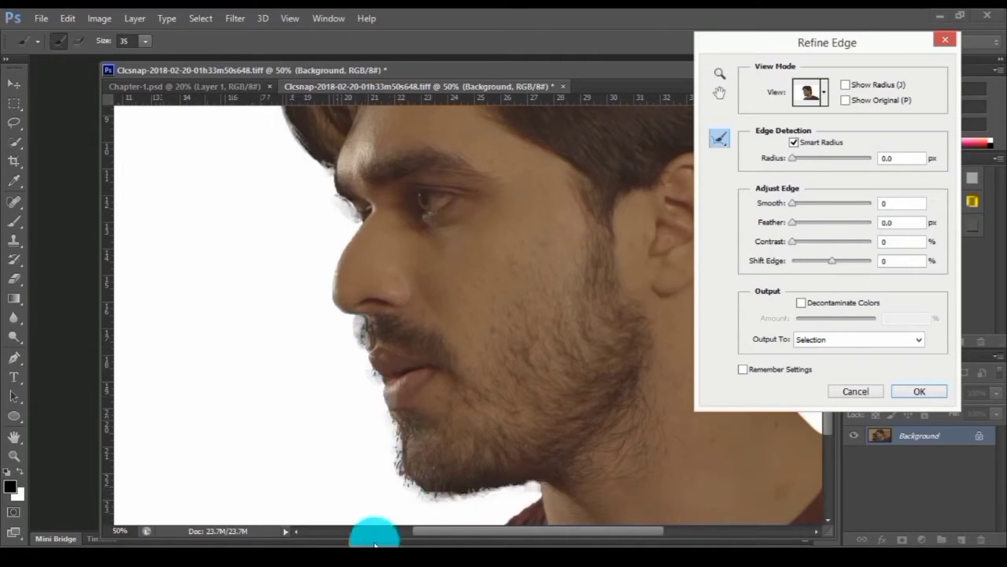
pyautogui.scroll(-1, 355, 276)
pyautogui.scroll(5, 412, 404)
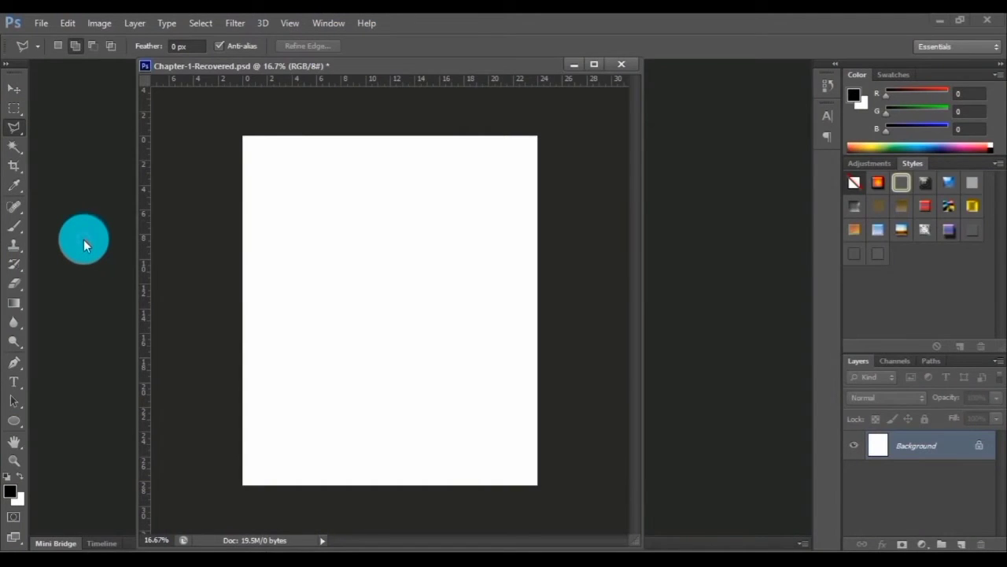
# Step: Open IMG_1660.JPG from the stills folder and float it in its own window
pyautogui.hotkey('ctrl', 'o')
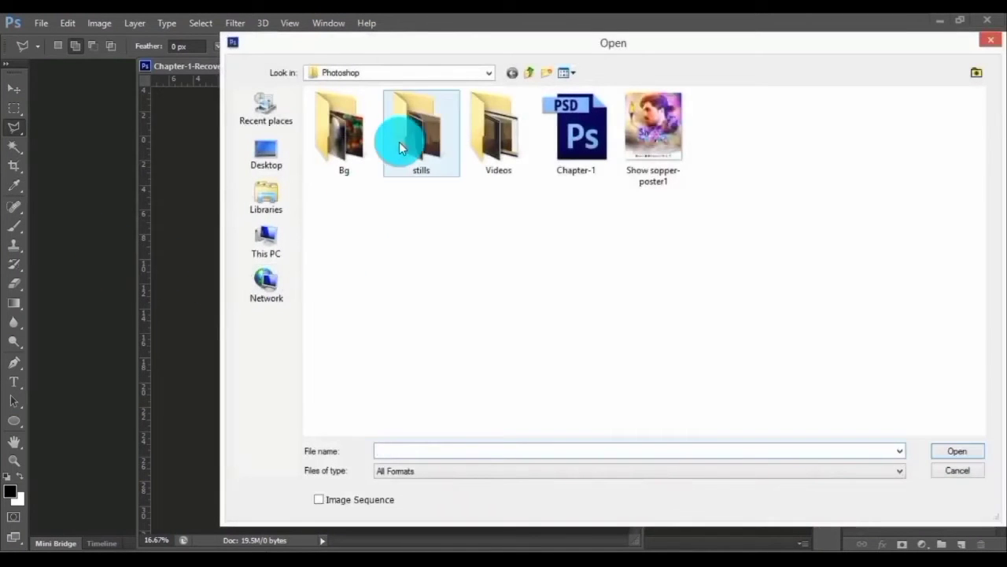
pyautogui.doubleClick(399, 147)
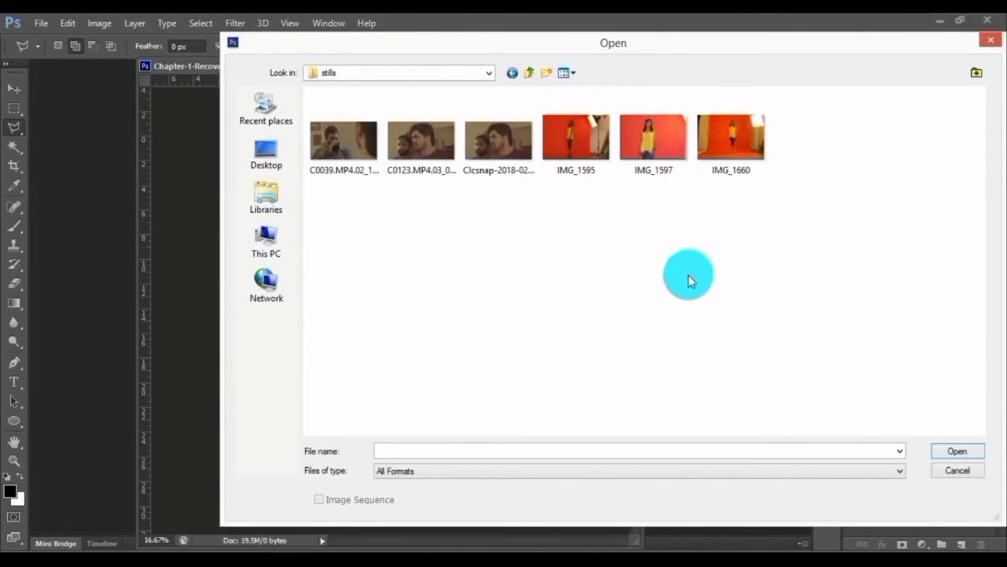
pyautogui.click(653, 135)
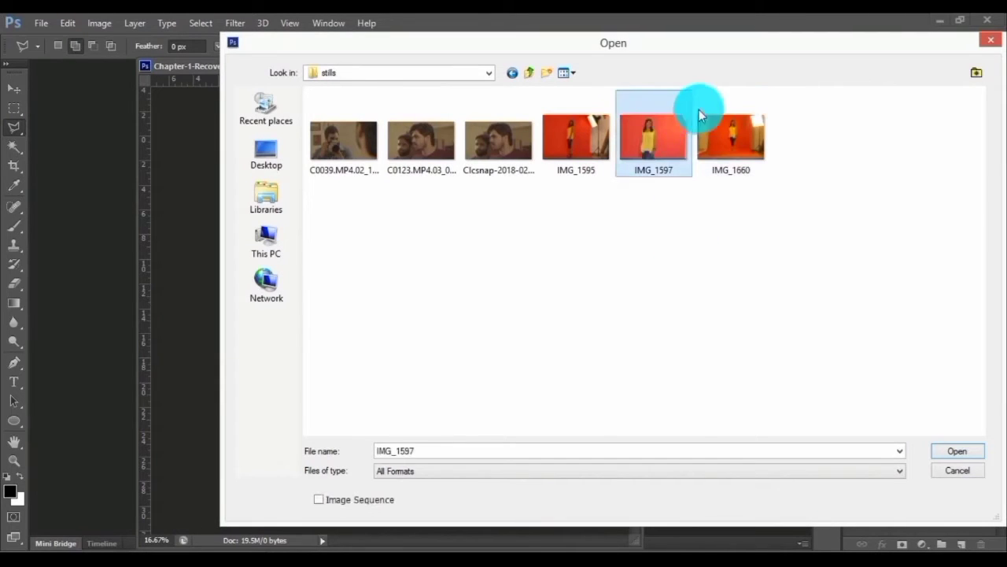
pyautogui.click(731, 145)
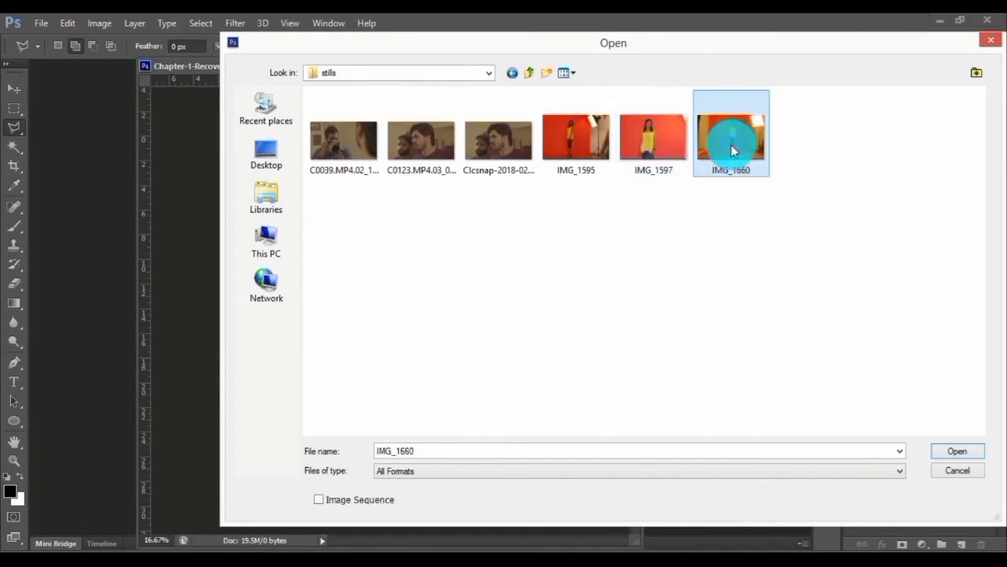
pyautogui.click(951, 454)
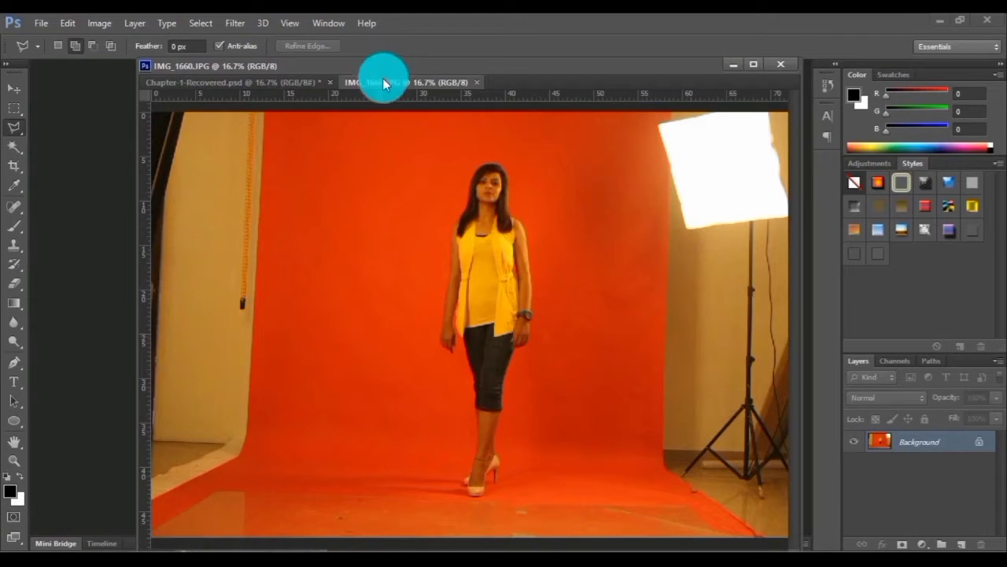
pyautogui.moveTo(385, 83); pyautogui.dragTo(435, 107)
pyautogui.rightClick(437, 104)
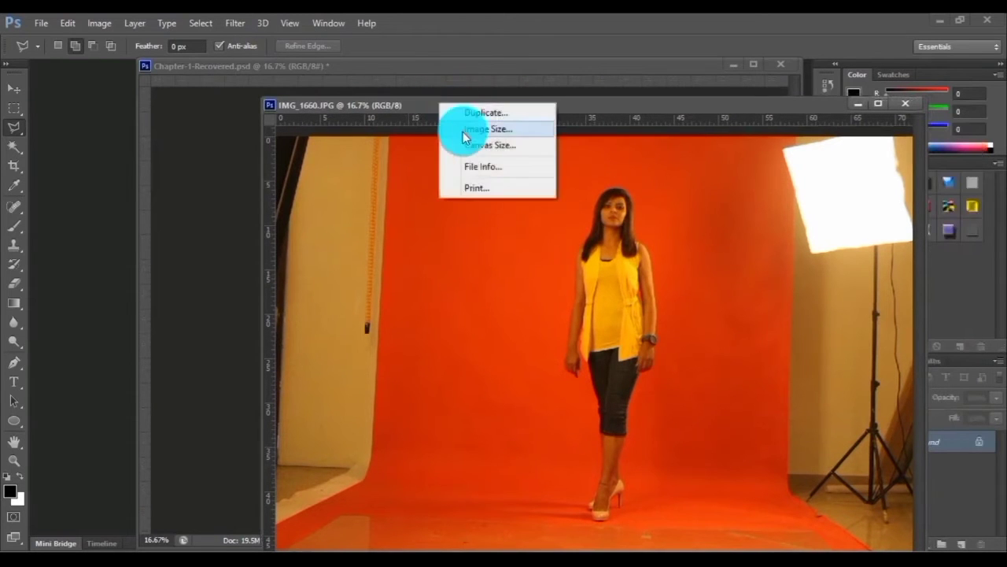
pyautogui.click(465, 131)
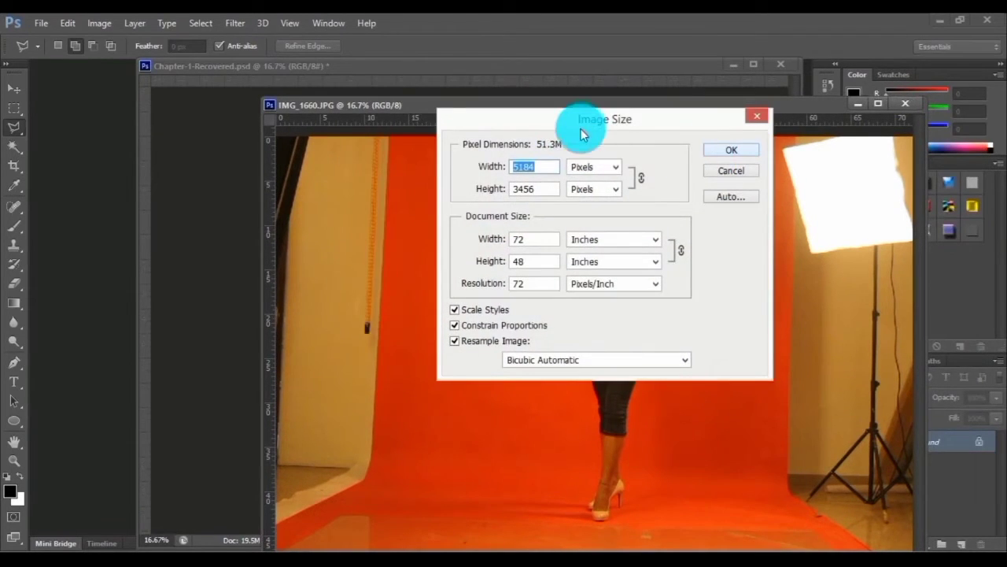
pyautogui.moveTo(551, 122); pyautogui.dragTo(367, 236)
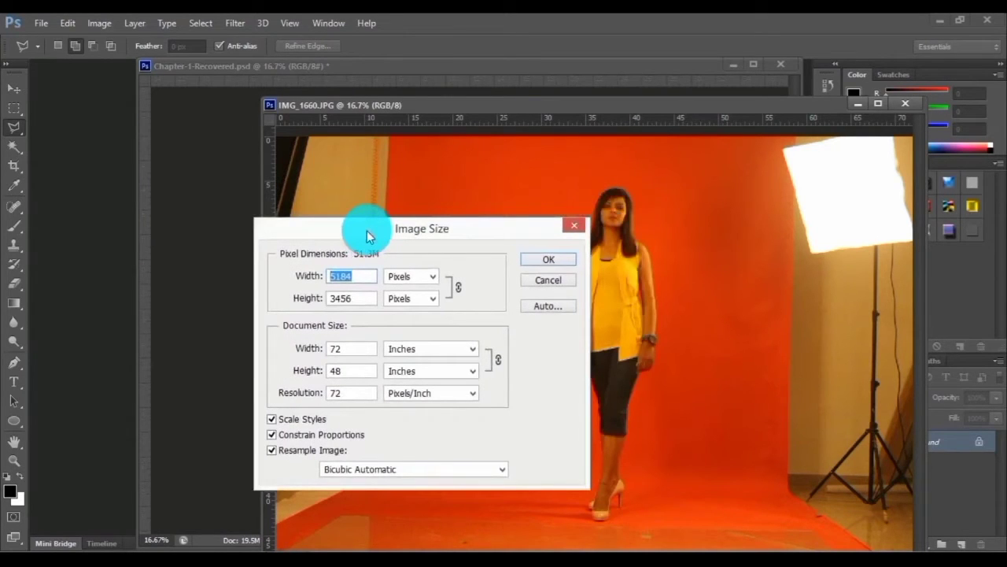
pyautogui.click(525, 259)
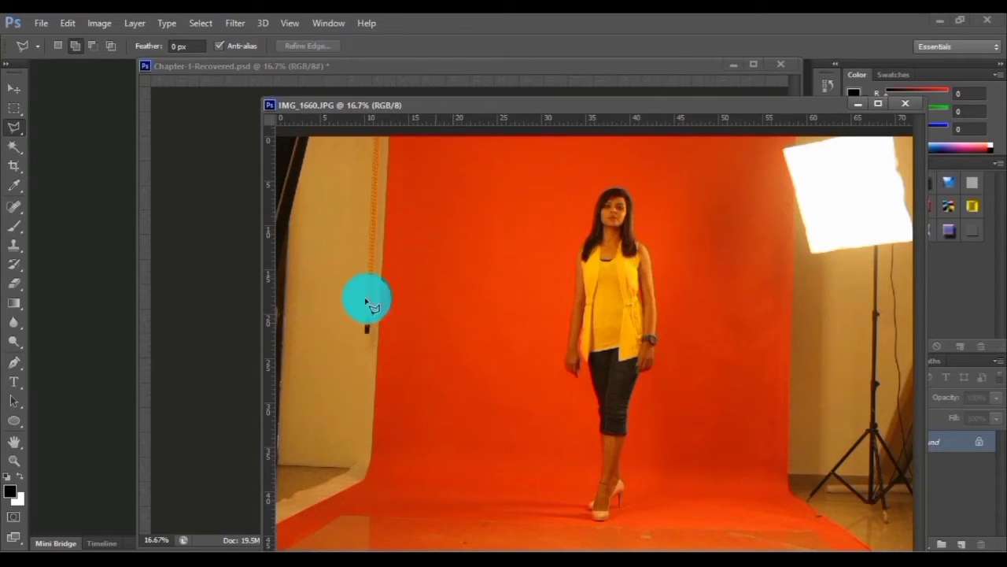
# Step: Crop IMG_1660.JPG to a tall rectangular marquee around the woman with Image > Crop
pyautogui.click(13, 112)
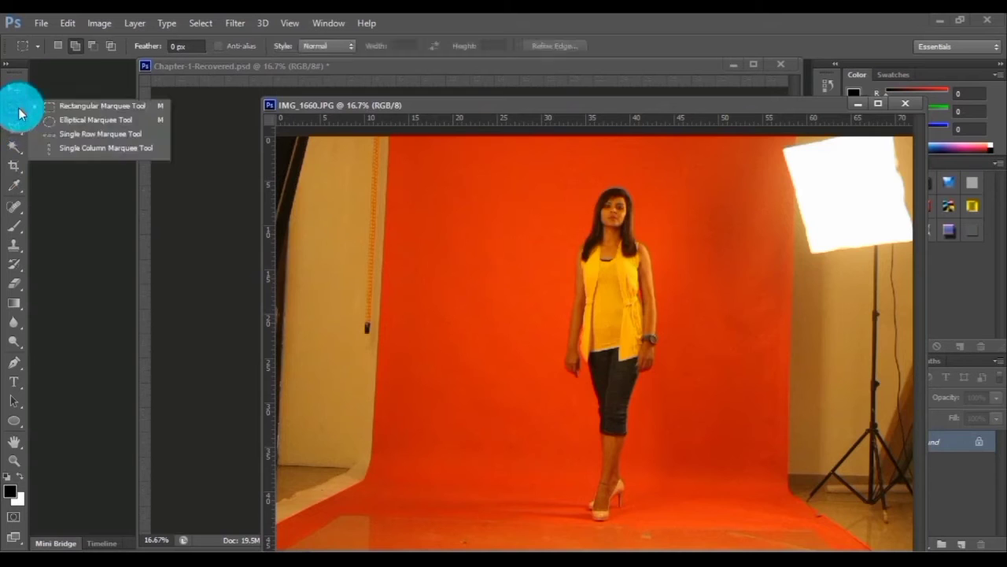
pyautogui.moveTo(21, 113); pyautogui.dragTo(77, 113)
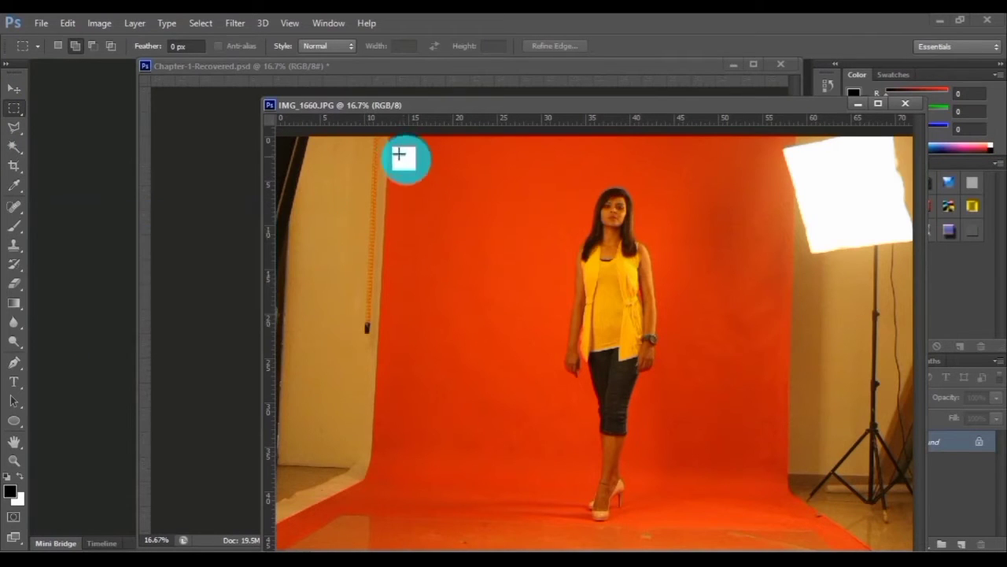
pyautogui.moveTo(398, 151); pyautogui.dragTo(771, 523)
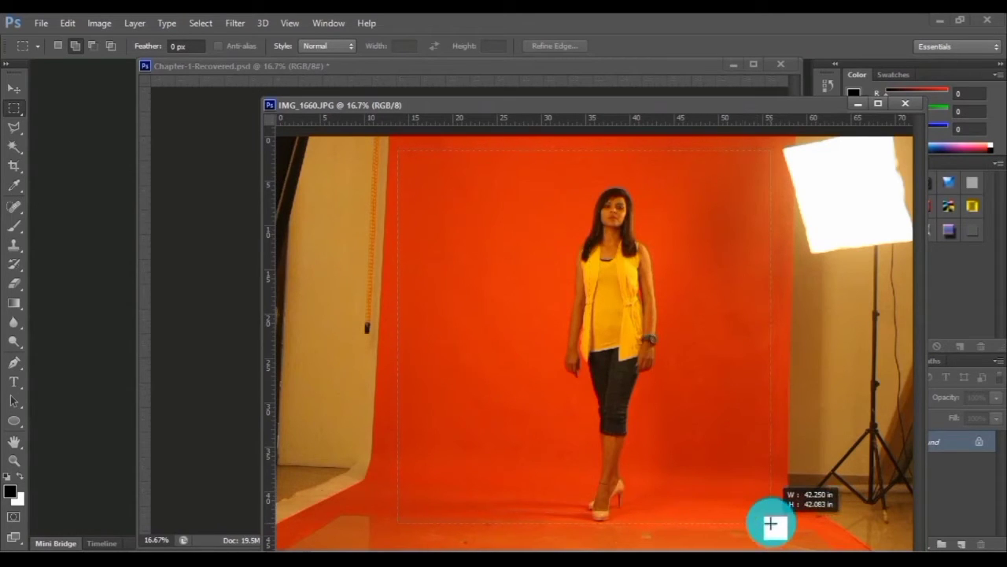
pyautogui.moveTo(771, 524); pyautogui.dragTo(772, 523)
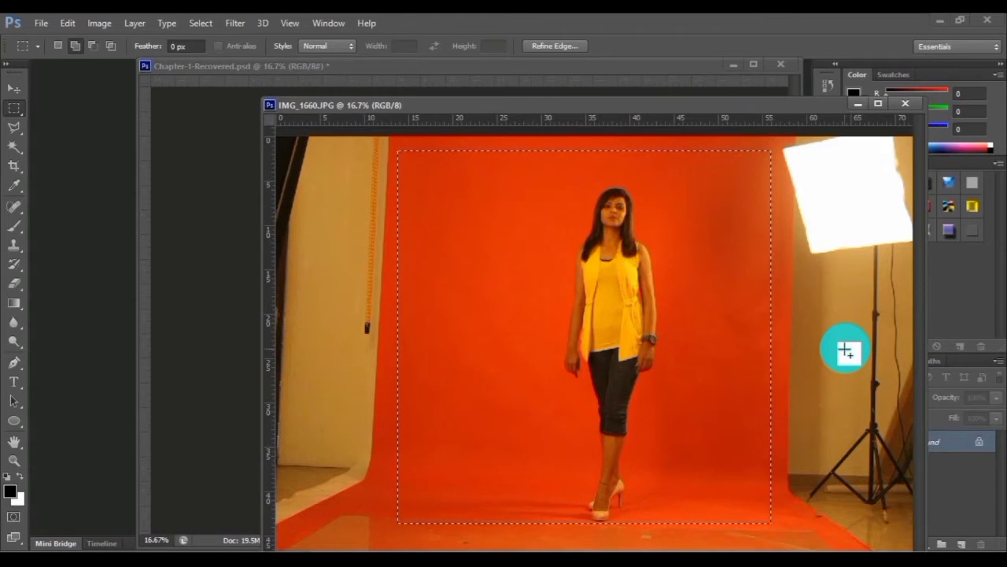
pyautogui.click(99, 24)
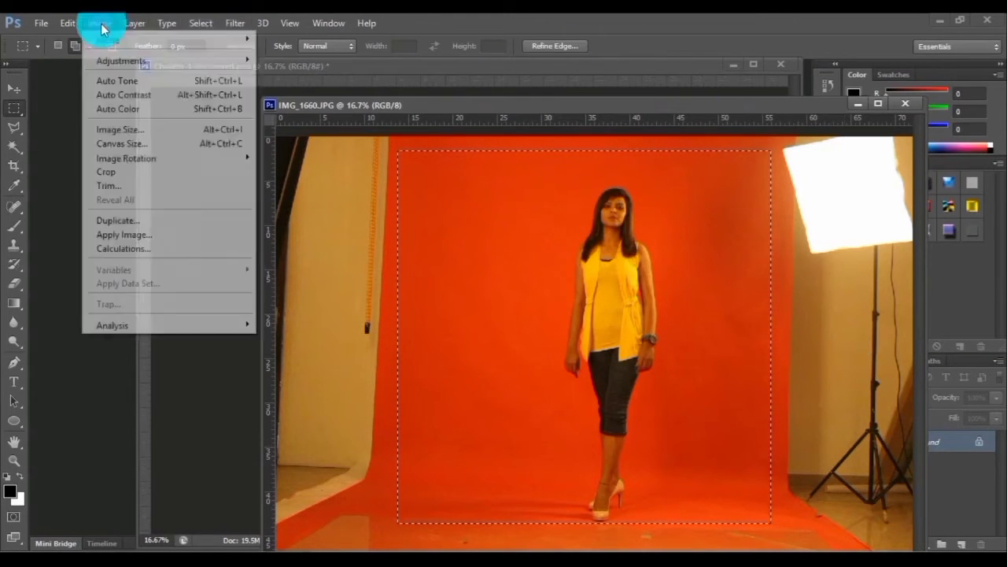
pyautogui.click(126, 173)
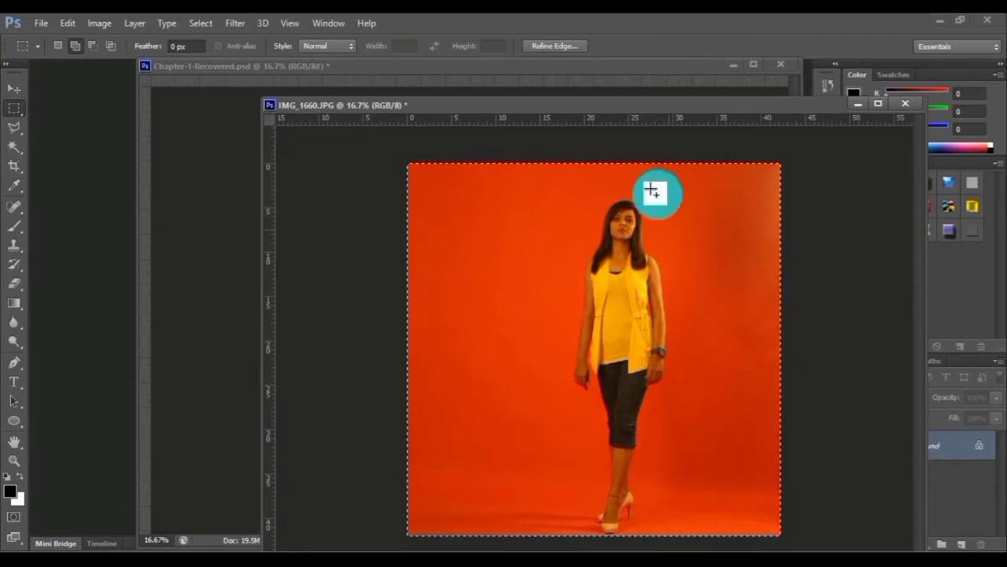
pyautogui.moveTo(624, 103); pyautogui.dragTo(663, 251)
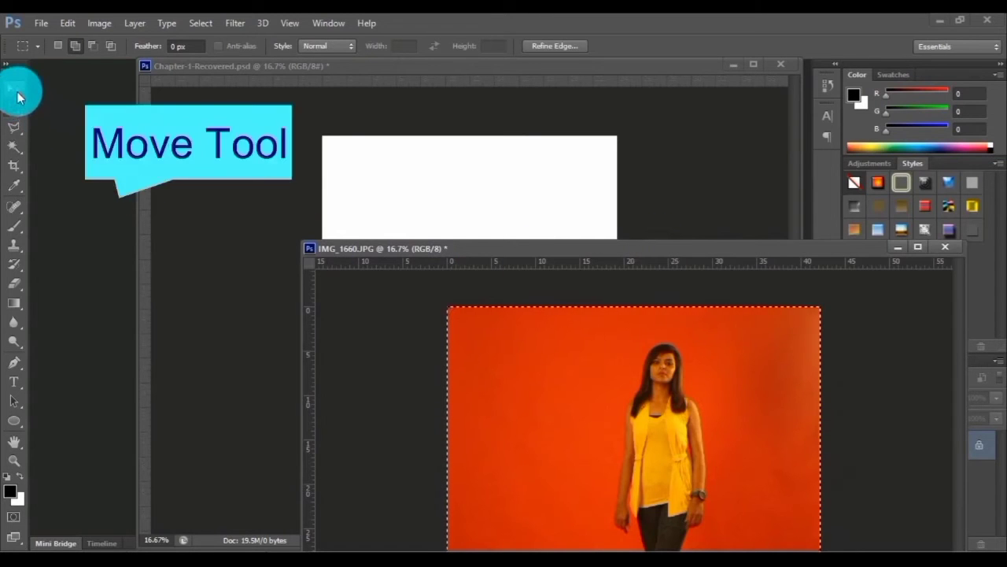
# Step: Drag the cropped woman photo onto Chapter-1-Recovered.psd as a new layer with the Move tool
pyautogui.click(19, 96)
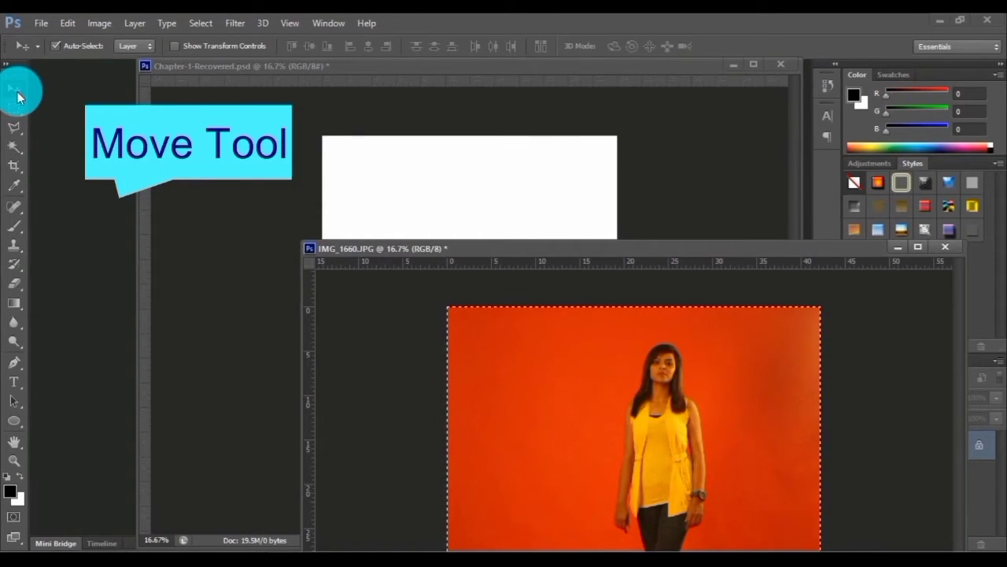
pyautogui.moveTo(520, 460); pyautogui.dragTo(429, 192)
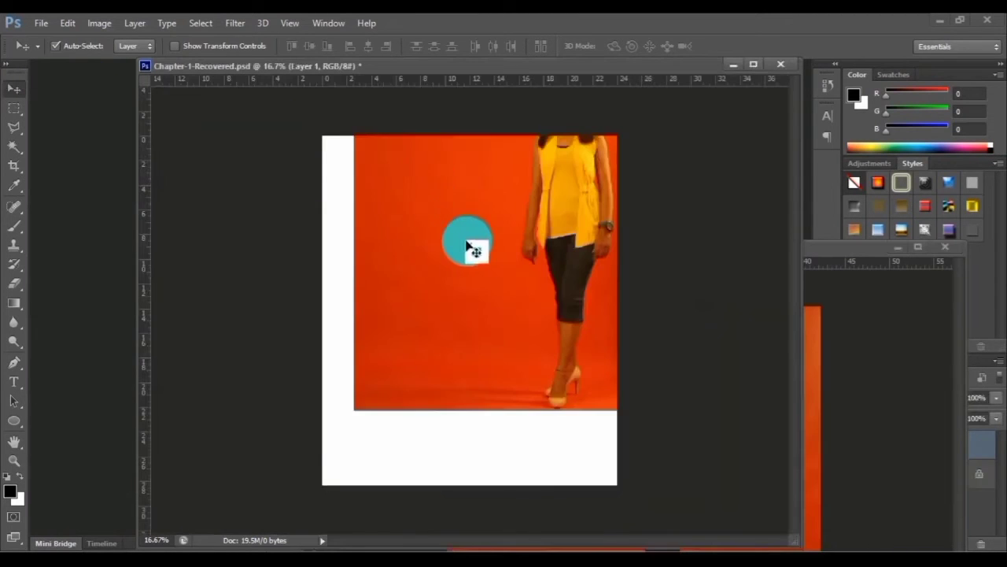
pyautogui.moveTo(473, 238); pyautogui.dragTo(430, 335)
# Step: Close IMG_1660 without saving and nudge the woman's layer slightly left
pyautogui.click(868, 369)
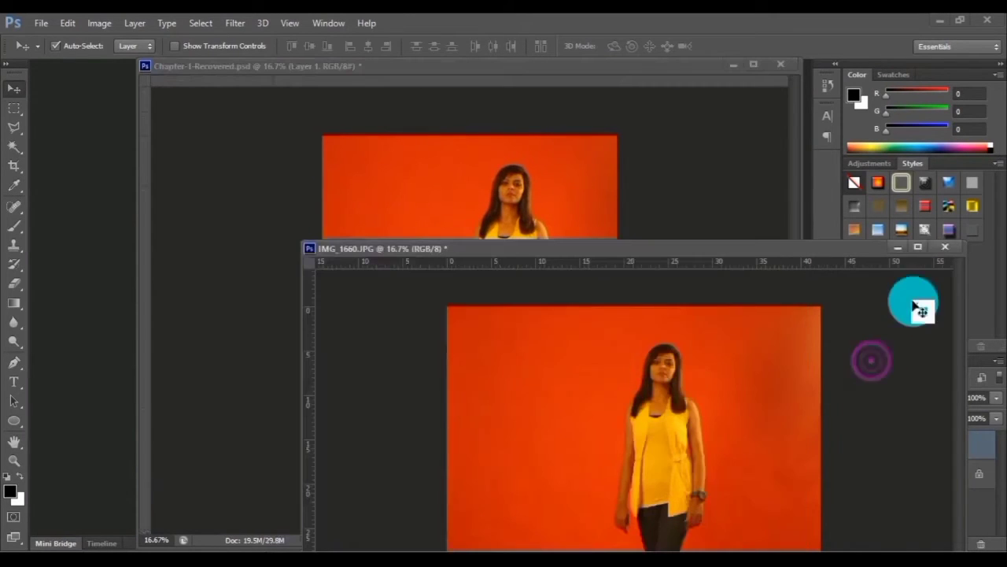
pyautogui.click(945, 249)
pyautogui.click(506, 233)
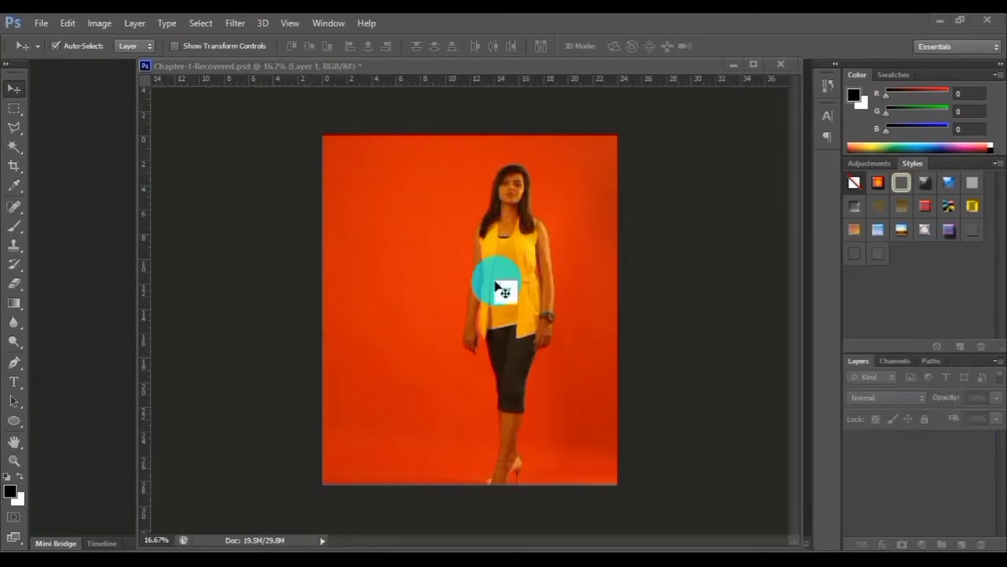
pyautogui.moveTo(469, 329)
pyautogui.mouseDown()
pyautogui.moveTo(518, 348)
pyautogui.moveTo(495, 334)
pyautogui.moveTo(425, 335)
pyautogui.moveTo(453, 335)
pyautogui.moveTo(477, 385)
pyautogui.moveTo(480, 317)
pyautogui.mouseUp()
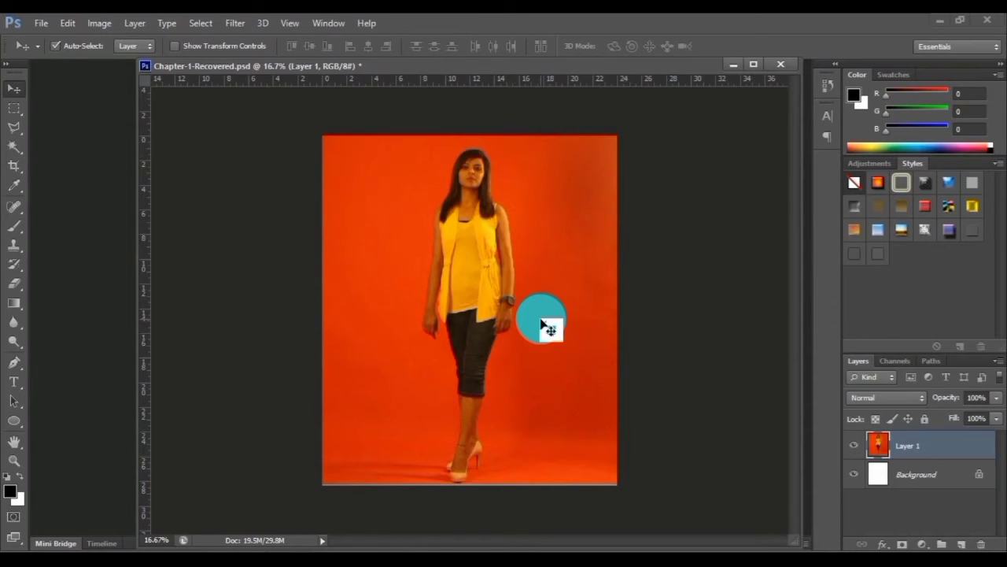
# Step: Free Transform Layer 1 proportionally to 85% width and height, then commit
pyautogui.click(75, 26)
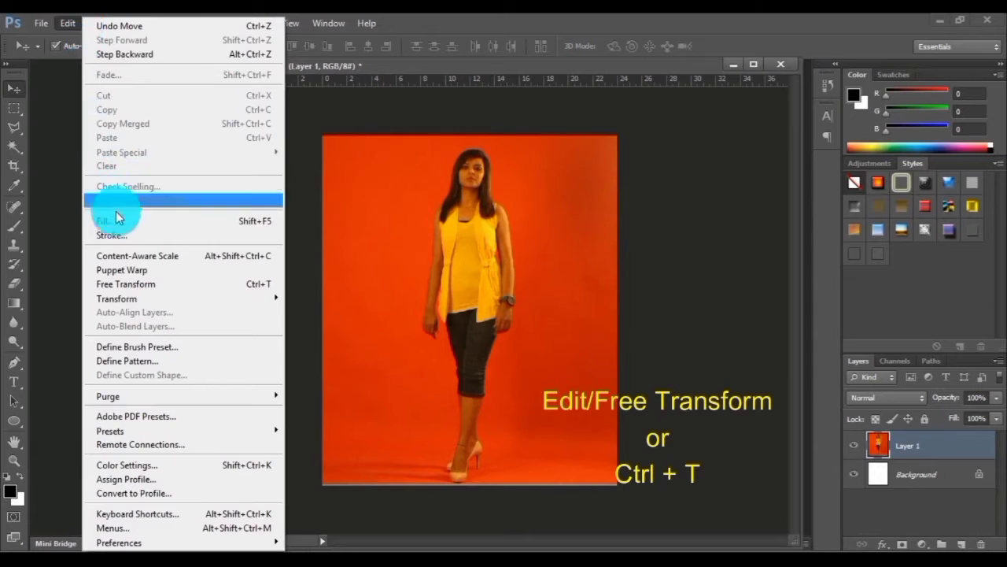
pyautogui.click(99, 289)
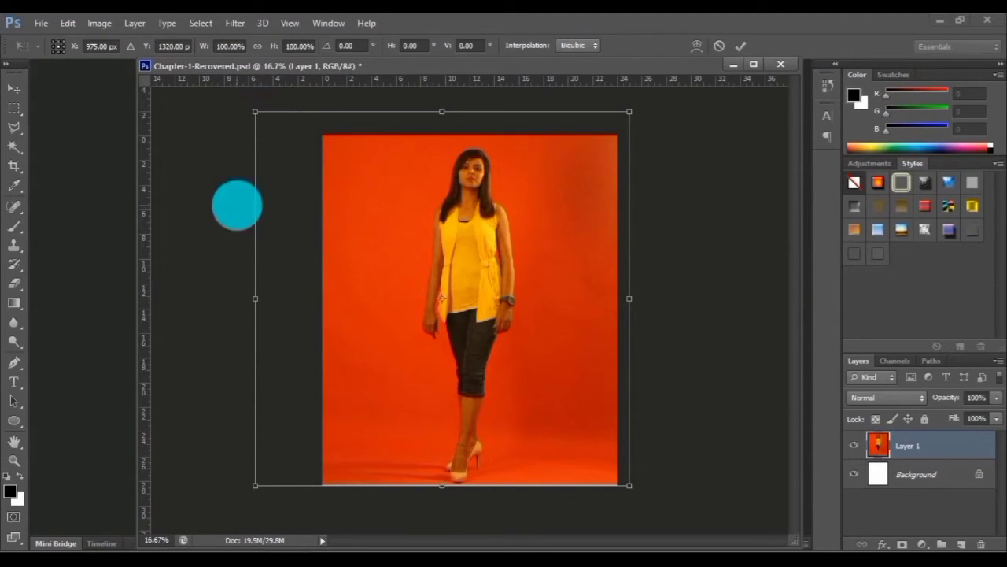
pyautogui.click(260, 46)
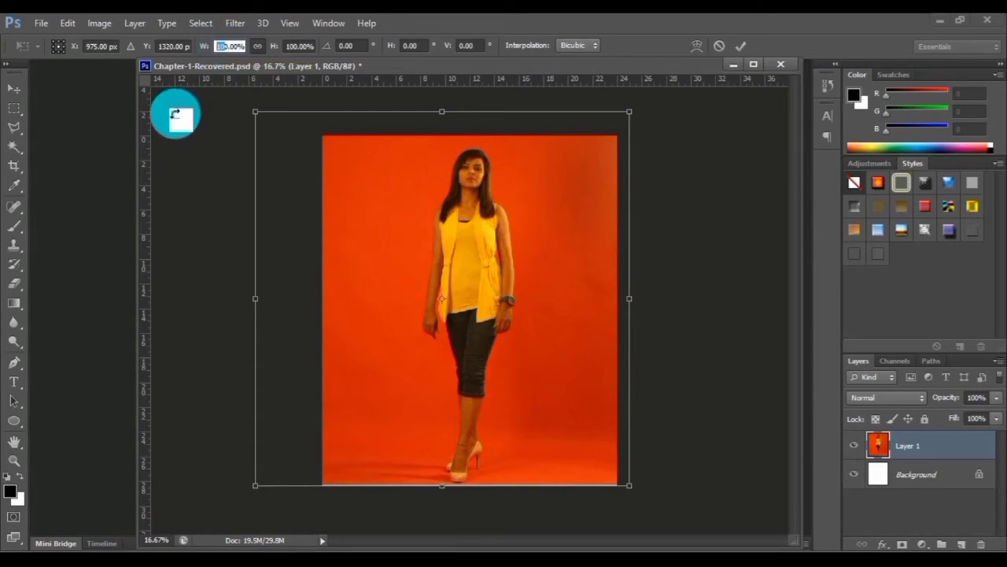
pyautogui.write('80')
pyautogui.press('Return')
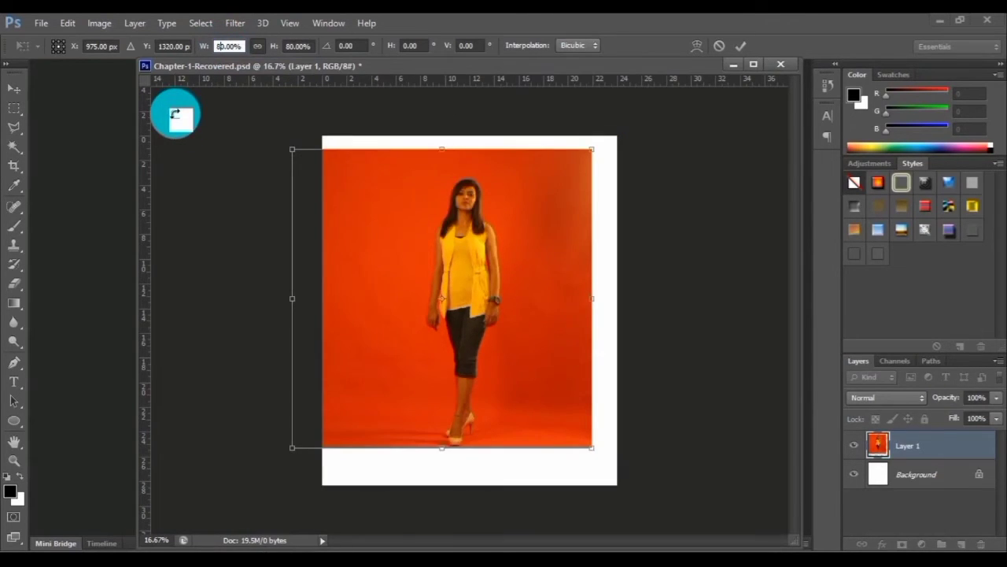
pyautogui.write('85')
pyautogui.press('Return')
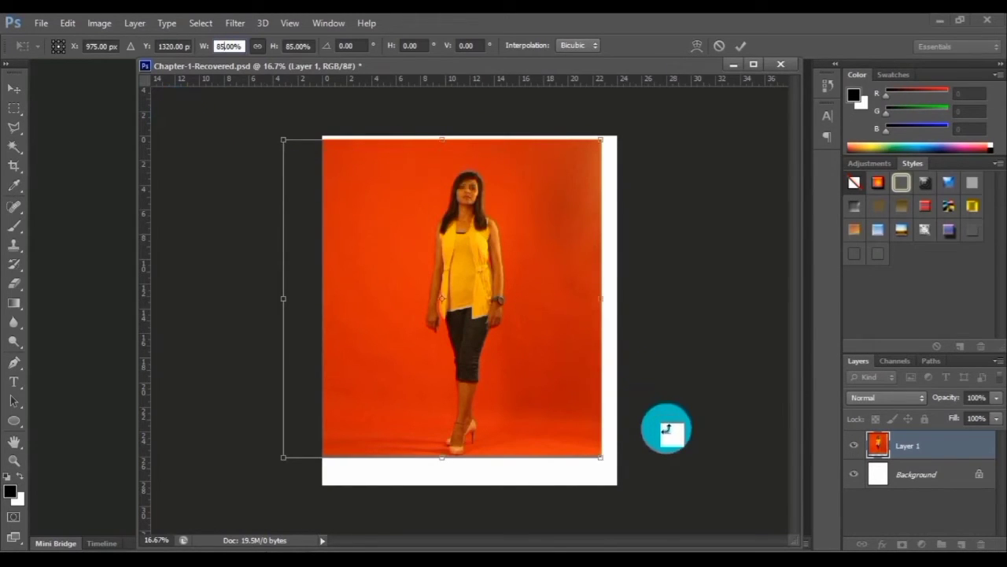
pyautogui.click(746, 49)
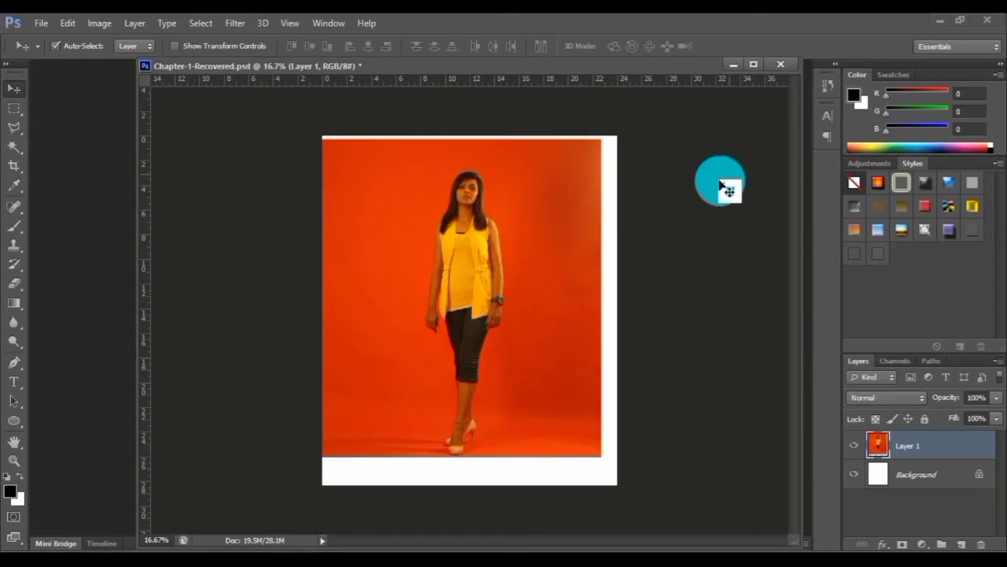
# Step: Delete the orange strip along the photo's left edge and recentre the layer on the canvas
pyautogui.moveTo(530, 216); pyautogui.dragTo(611, 234)
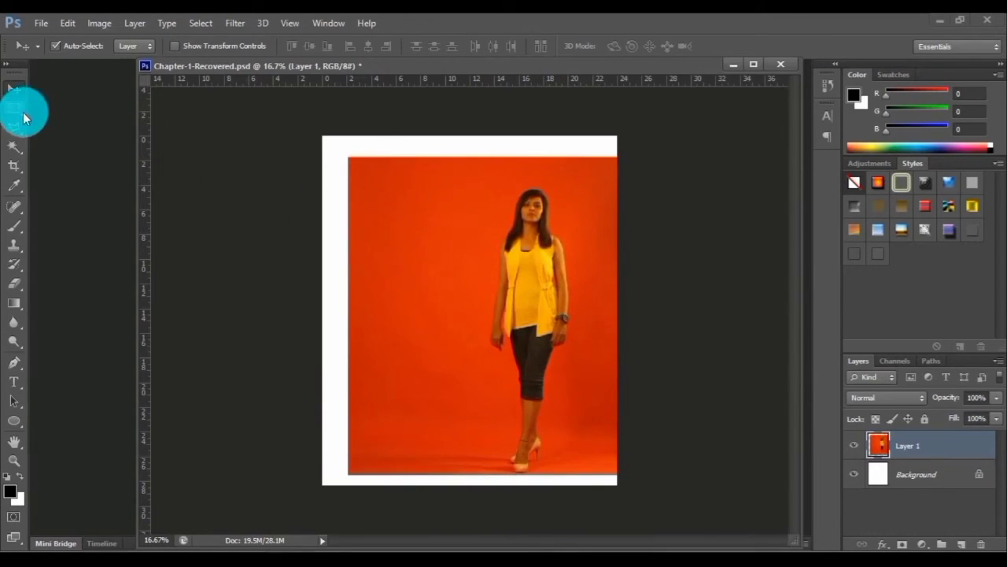
pyautogui.click(14, 108)
pyautogui.moveTo(335, 144); pyautogui.dragTo(394, 491)
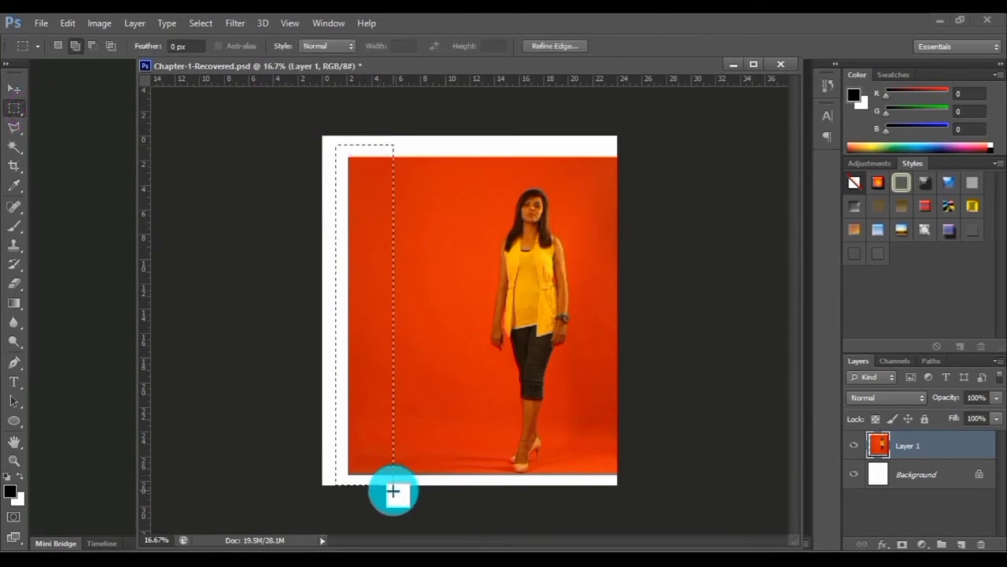
pyautogui.press('Delete')
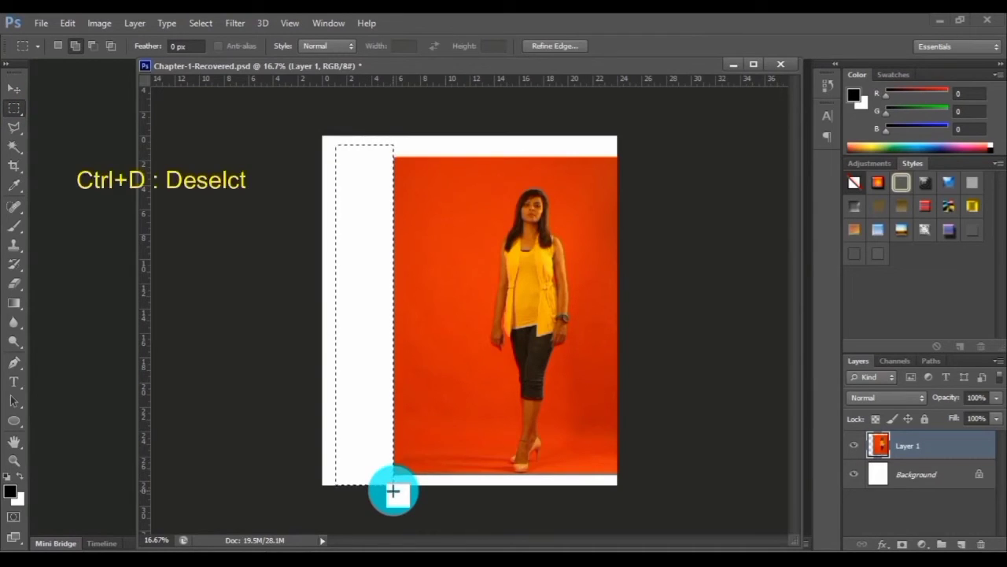
pyautogui.hotkey('ctrl', 'd')
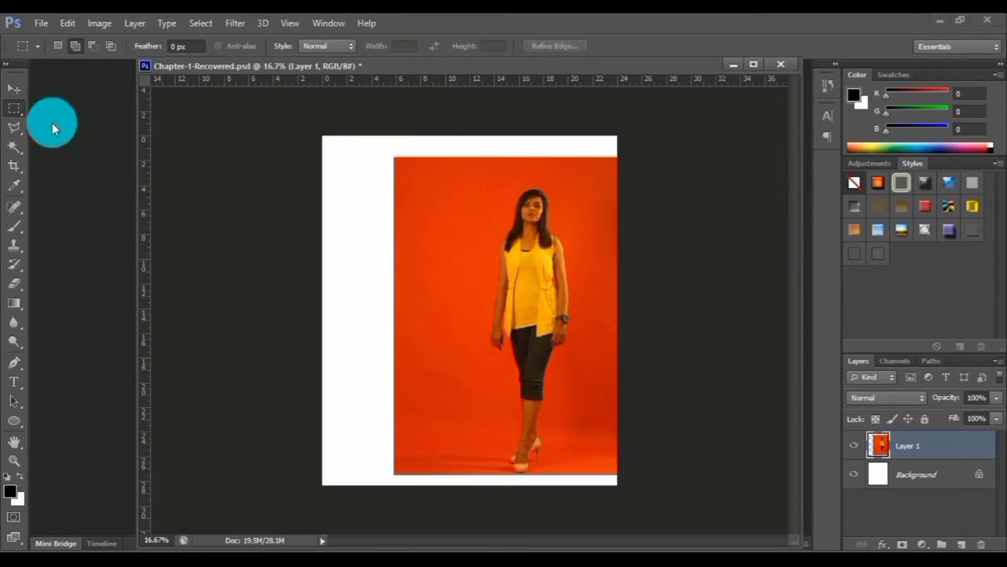
pyautogui.click(15, 87)
pyautogui.moveTo(472, 298); pyautogui.dragTo(397, 288)
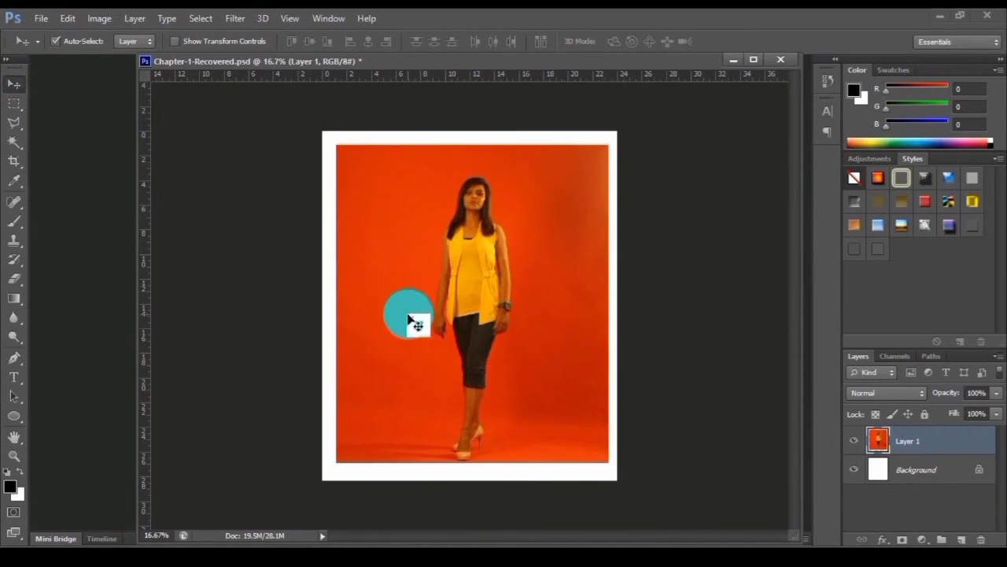
# Step: Select the orange background around the woman with the Magic Wand
pyautogui.click(20, 151)
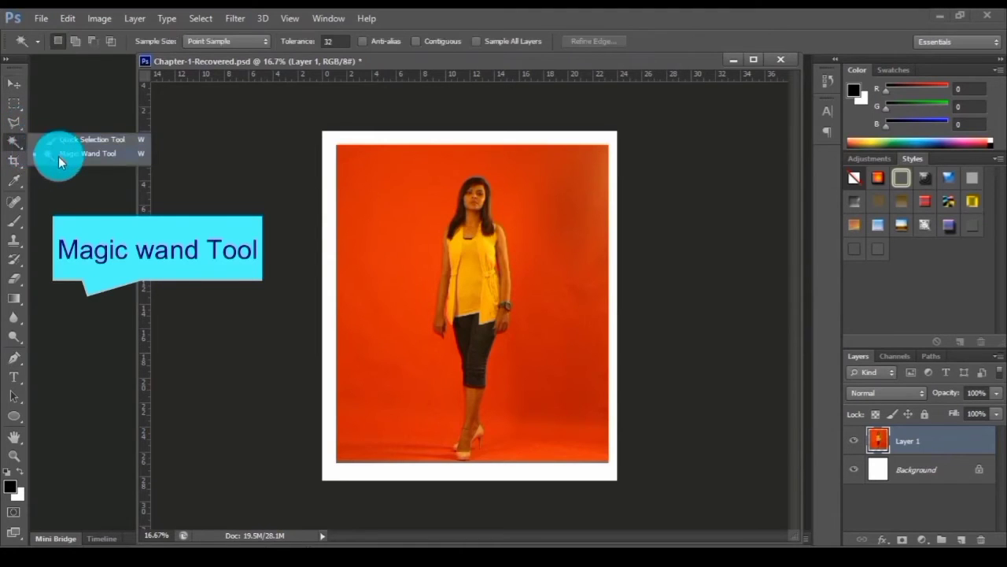
pyautogui.click(58, 156)
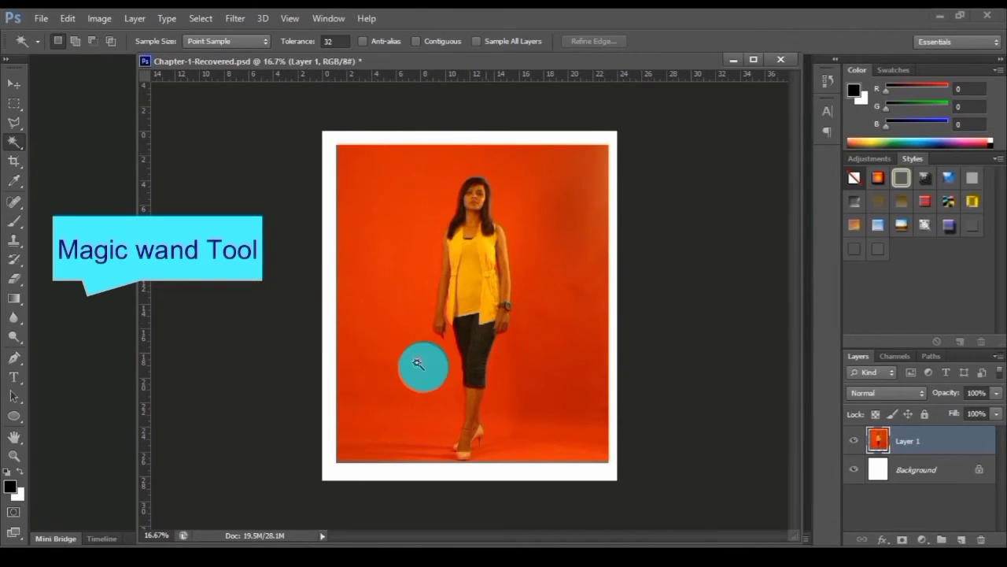
pyautogui.click(383, 204)
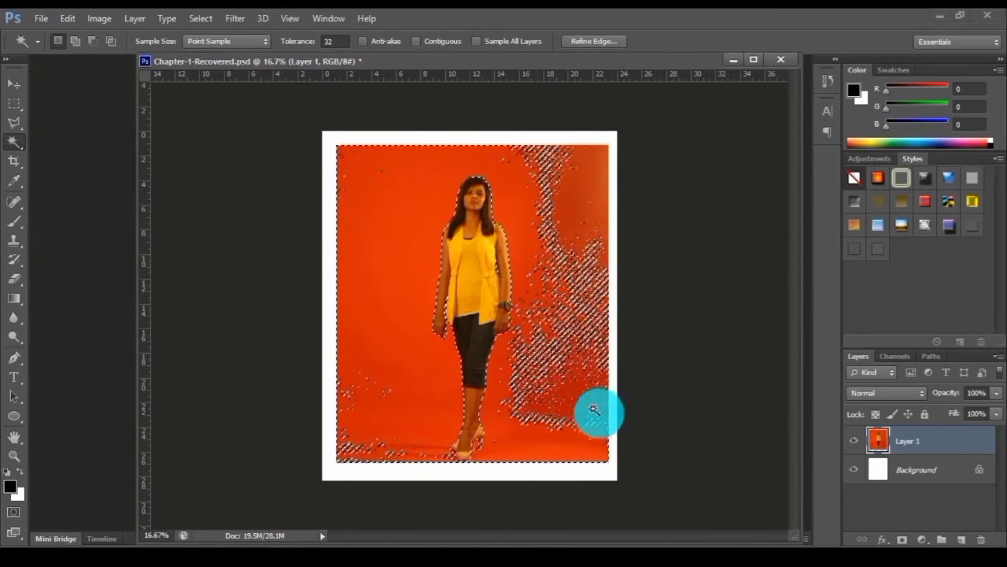
pyautogui.click(517, 197)
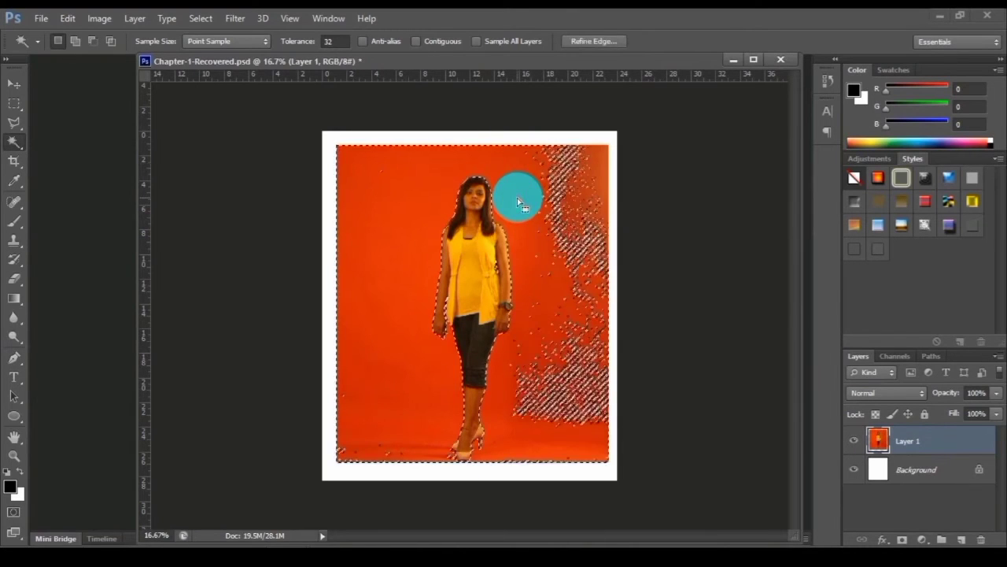
pyautogui.hotkey('ctrl', 'd')
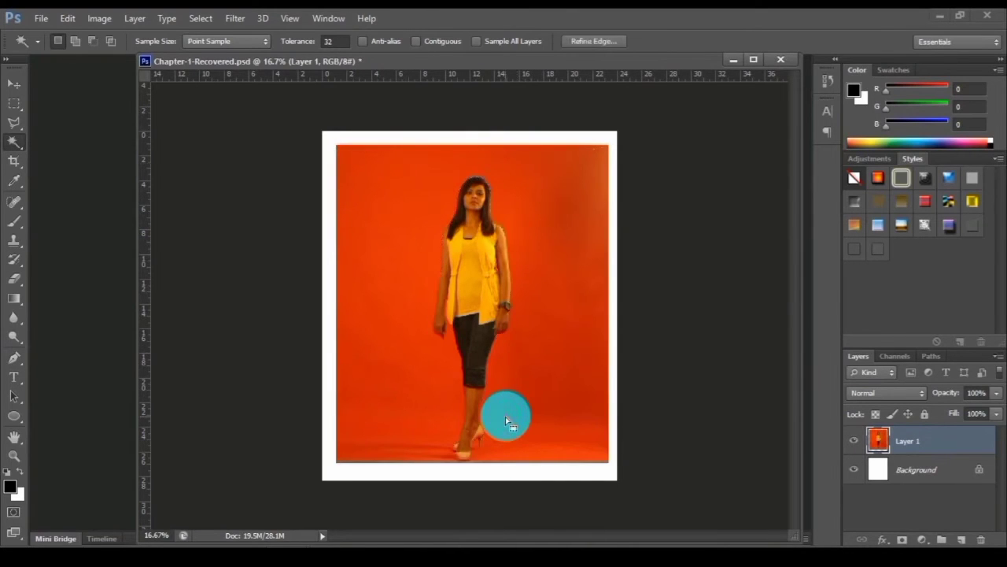
pyautogui.click(506, 416)
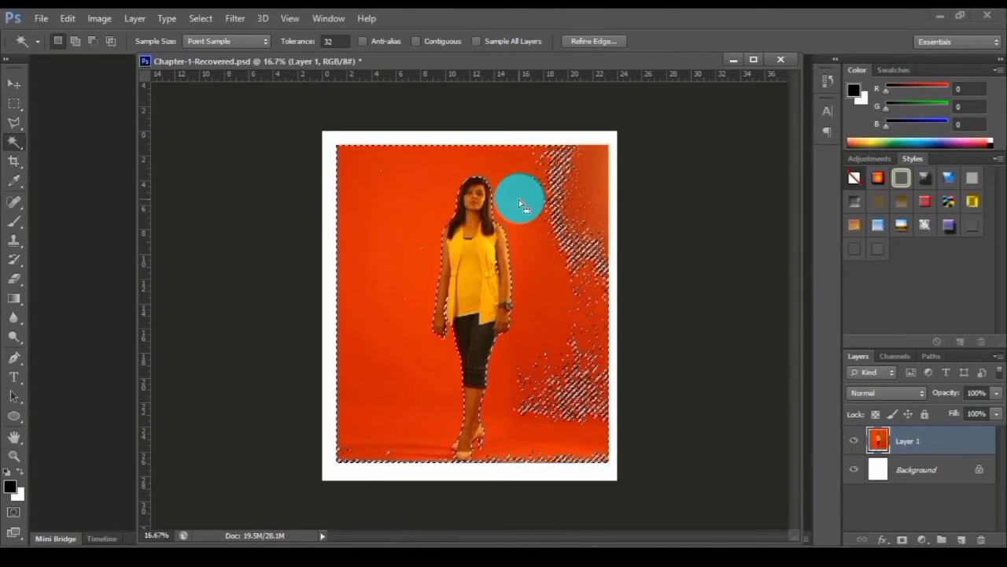
# Step: Set Magic Wand tolerance to 55 and reselect the entire orange background
pyautogui.click(332, 41)
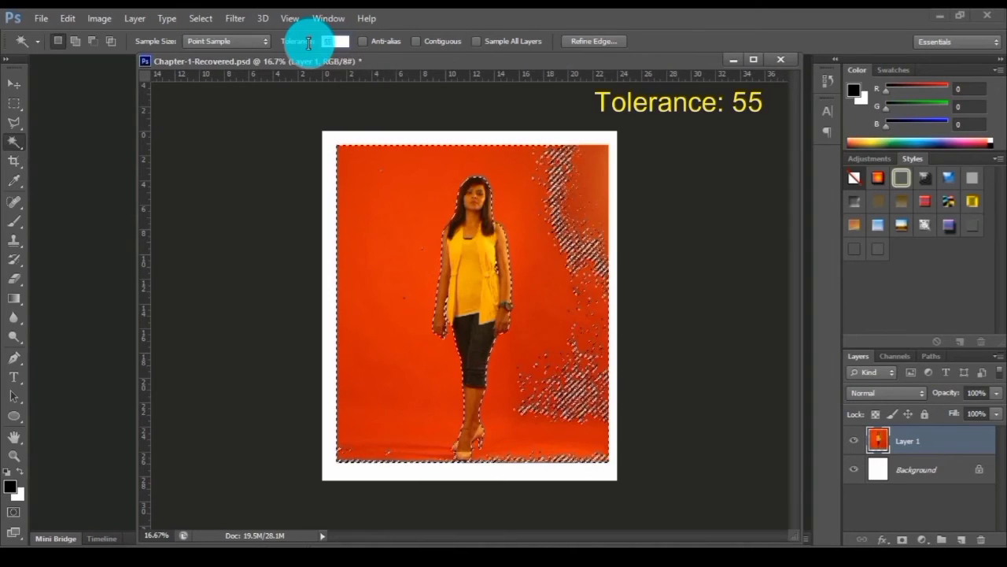
pyautogui.press('Return')
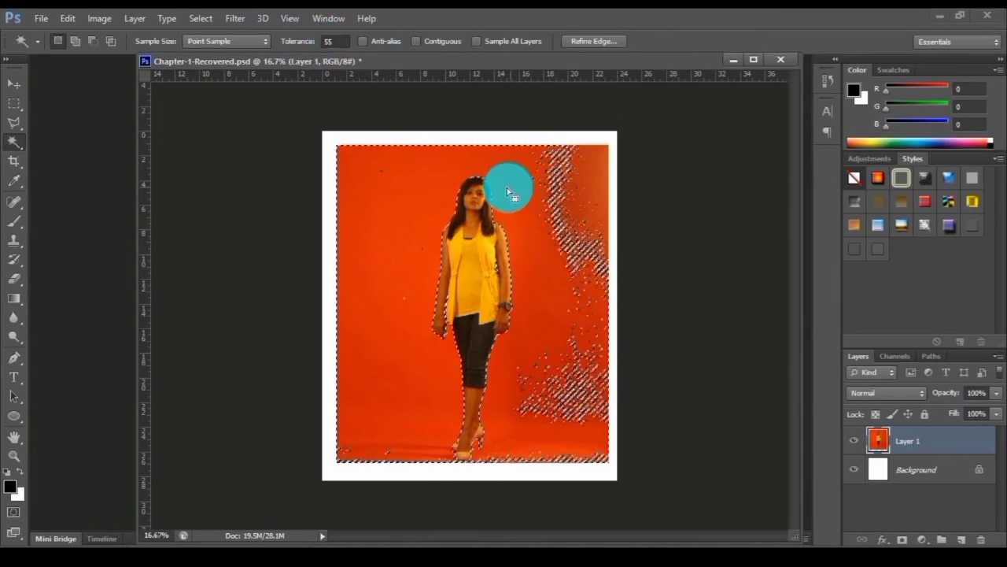
pyautogui.hotkey('ctrl', 'd')
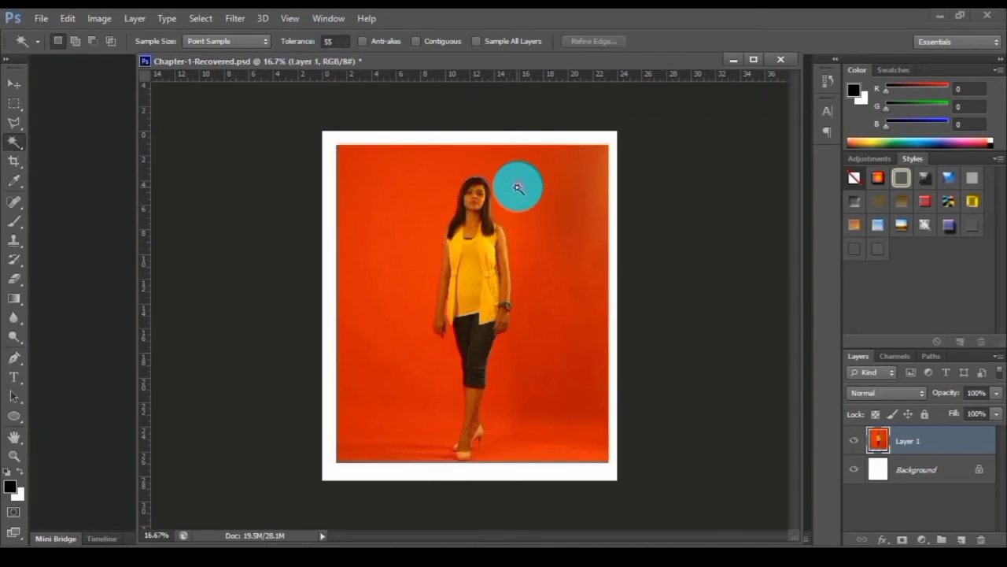
pyautogui.click(518, 186)
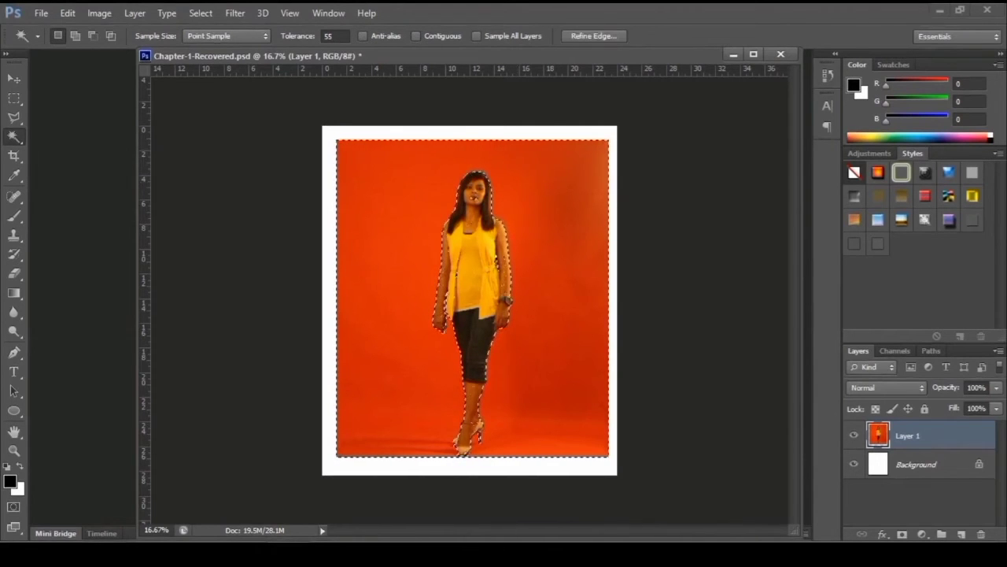
pyautogui.moveTo(901, 498); pyautogui.dragTo(847, 424)
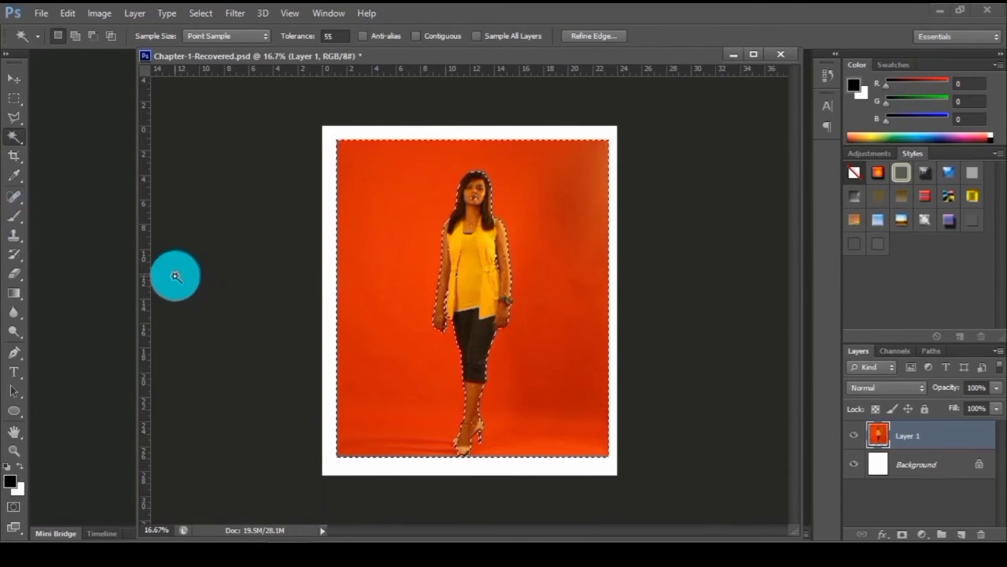
# Step: Zoom to 50% and trace the right arm with the Lasso in subtract mode to fill gaps
pyautogui.click(19, 118)
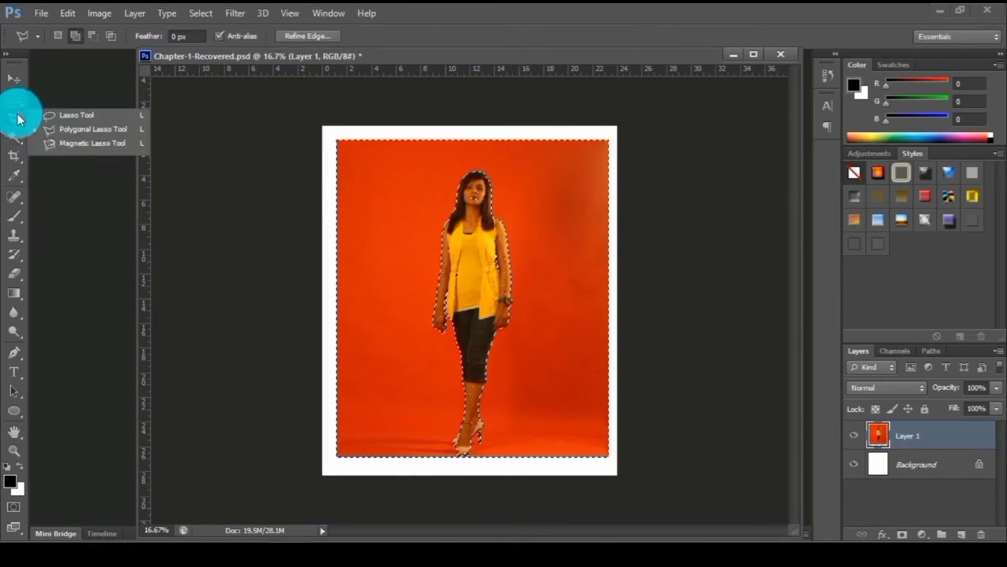
pyautogui.click(71, 120)
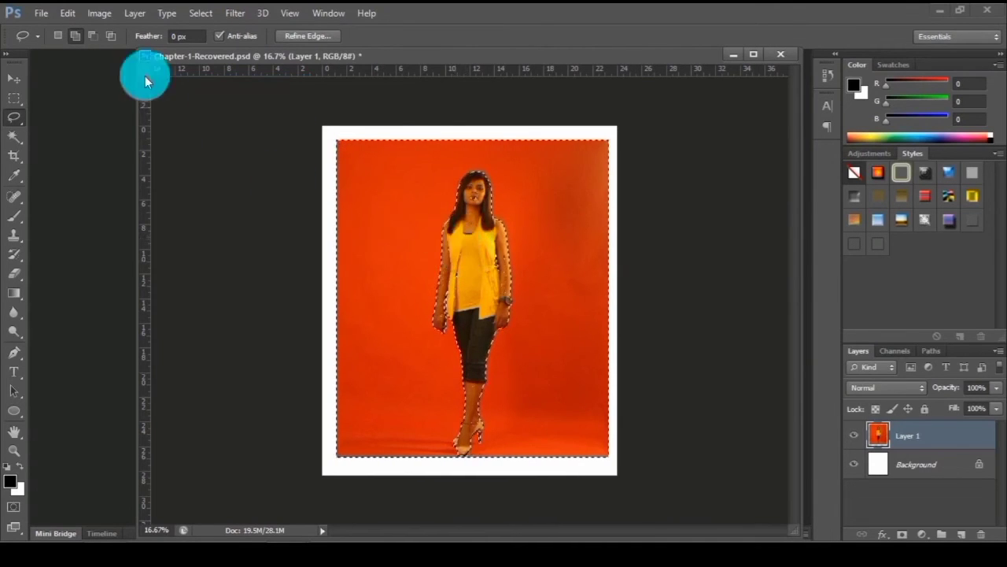
pyautogui.click(99, 40)
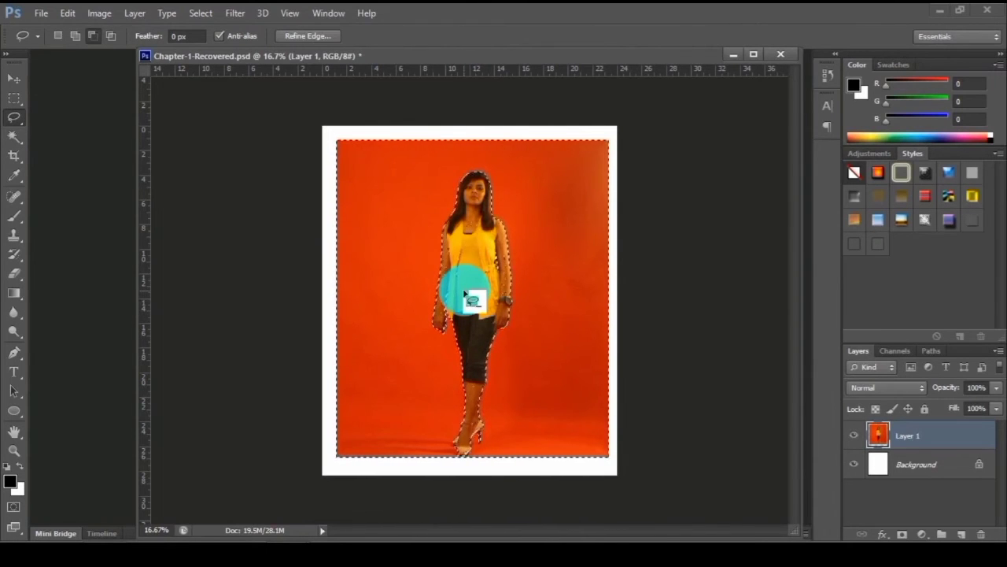
pyautogui.hotkey('ctrl', '+')
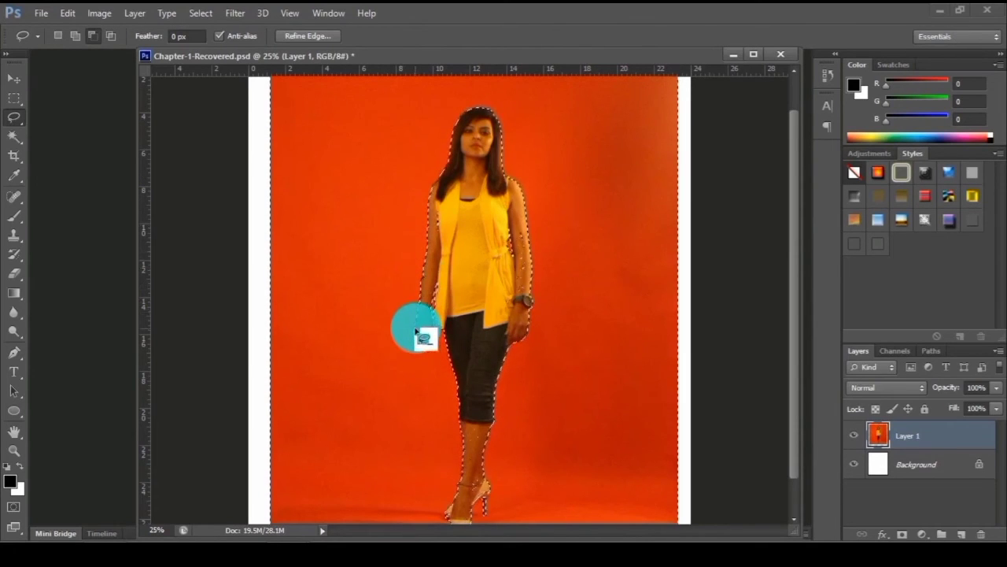
pyautogui.hotkey('ctrl', '+')
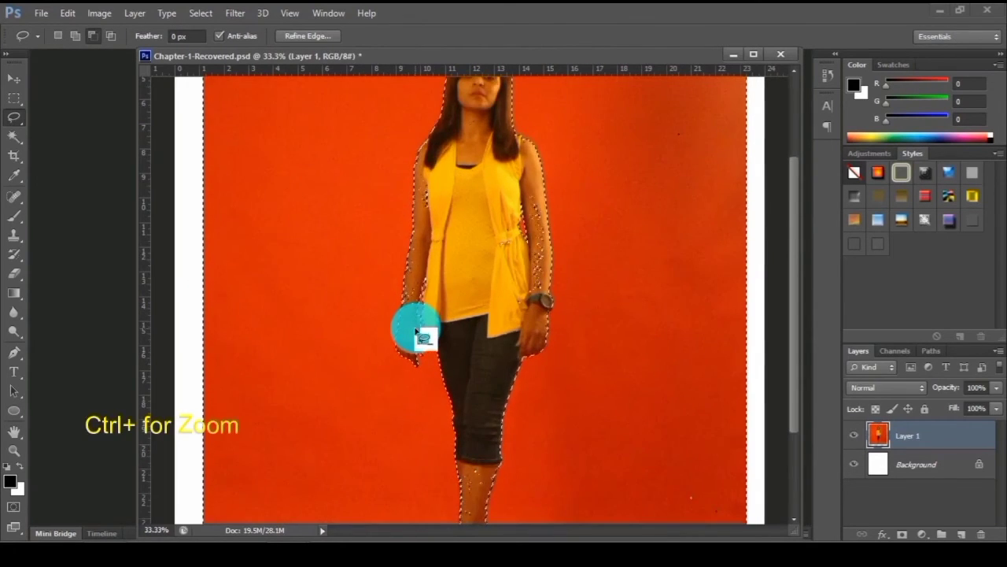
pyautogui.hotkey('ctrl', '+')
pyautogui.moveTo(415, 331)
pyautogui.mouseDown()
pyautogui.moveTo(545, 187)
pyautogui.moveTo(569, 135)
pyautogui.moveTo(567, 232)
pyautogui.moveTo(583, 254)
pyautogui.moveTo(568, 134)
pyautogui.moveTo(380, 317)
pyautogui.moveTo(392, 248)
pyautogui.moveTo(431, 168)
pyautogui.moveTo(396, 91)
pyautogui.moveTo(402, 209)
pyautogui.moveTo(564, 296)
pyautogui.moveTo(489, 258)
pyautogui.moveTo(464, 358)
pyautogui.moveTo(500, 396)
pyautogui.moveTo(446, 422)
pyautogui.moveTo(475, 375)
pyautogui.moveTo(466, 398)
pyautogui.moveTo(455, 323)
pyautogui.moveTo(463, 268)
pyautogui.mouseUp()
pyautogui.scroll(-5, 499, 274)
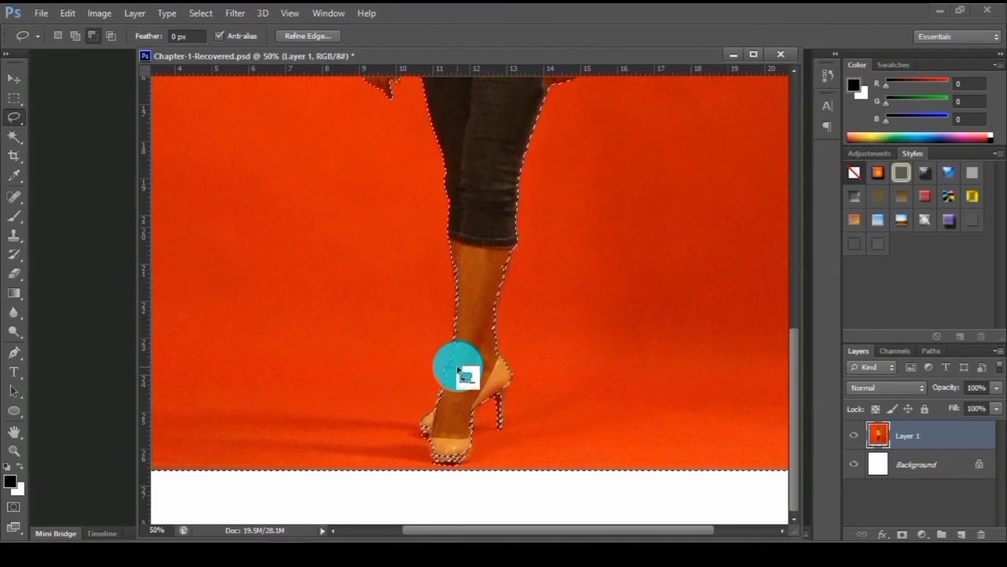
# Step: Subtract a Polygonal Lasso outline along the calf from the selection
pyautogui.click(15, 119)
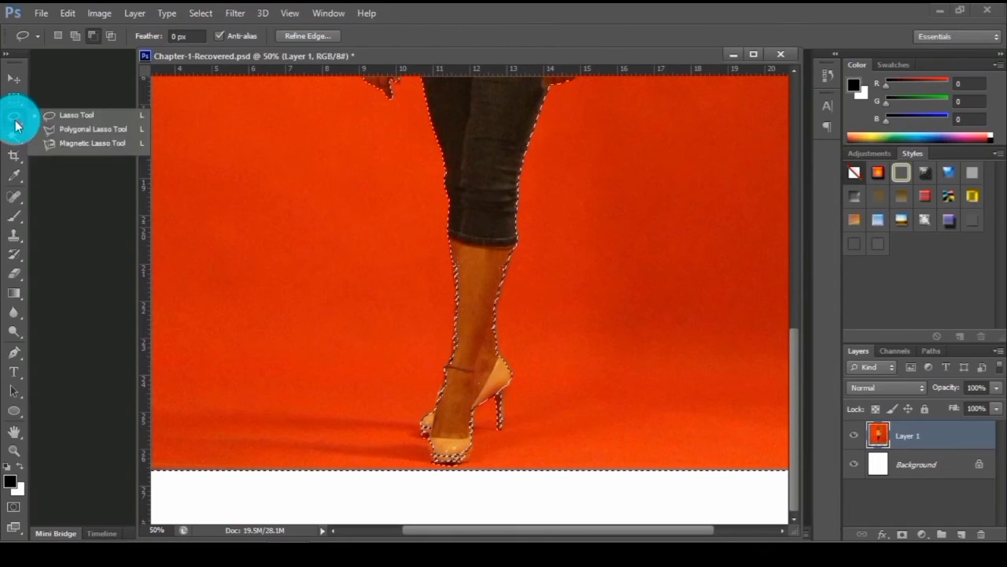
pyautogui.click(98, 130)
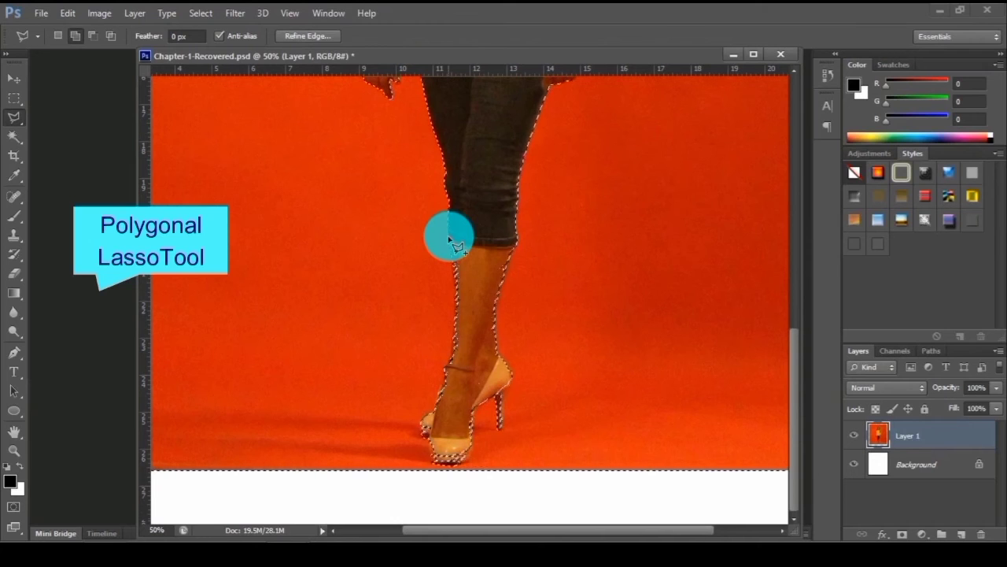
pyautogui.click(93, 37)
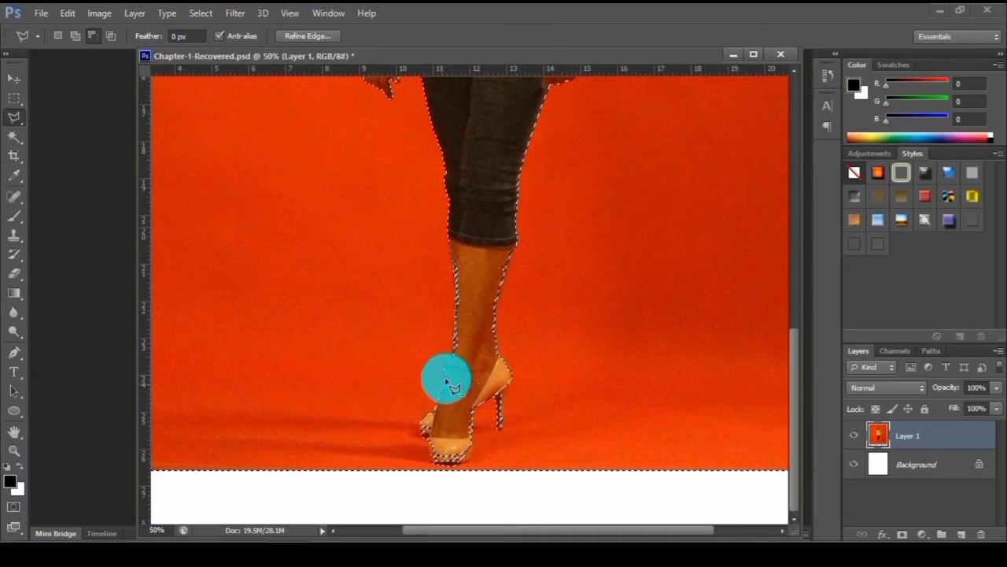
pyautogui.click(464, 364)
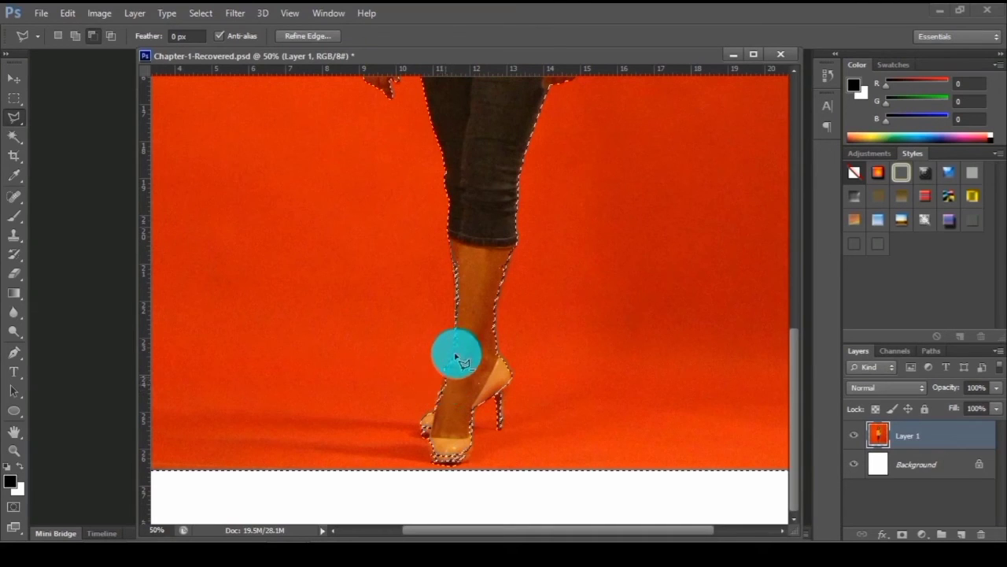
pyautogui.click(467, 253)
pyautogui.click(449, 239)
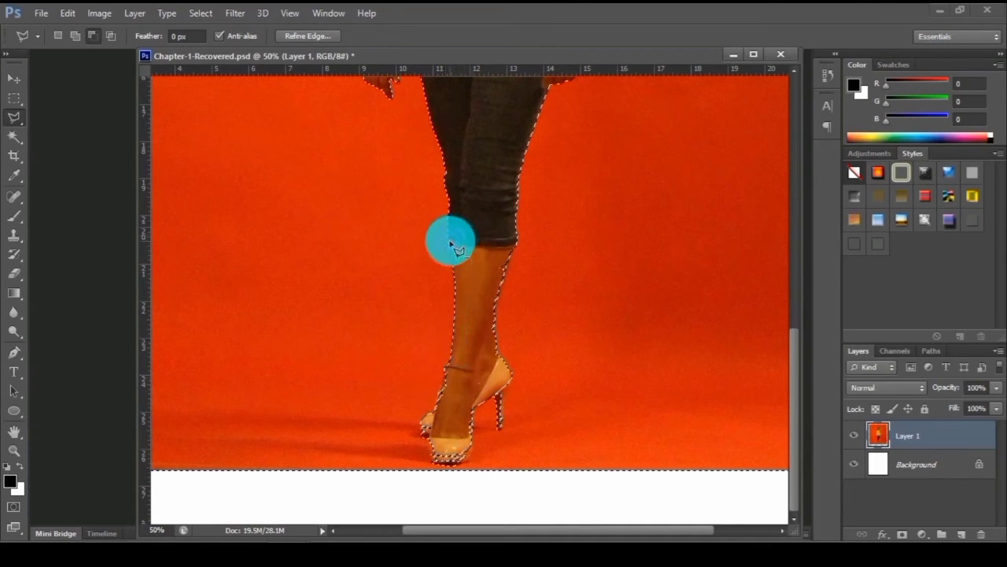
pyautogui.click(472, 249)
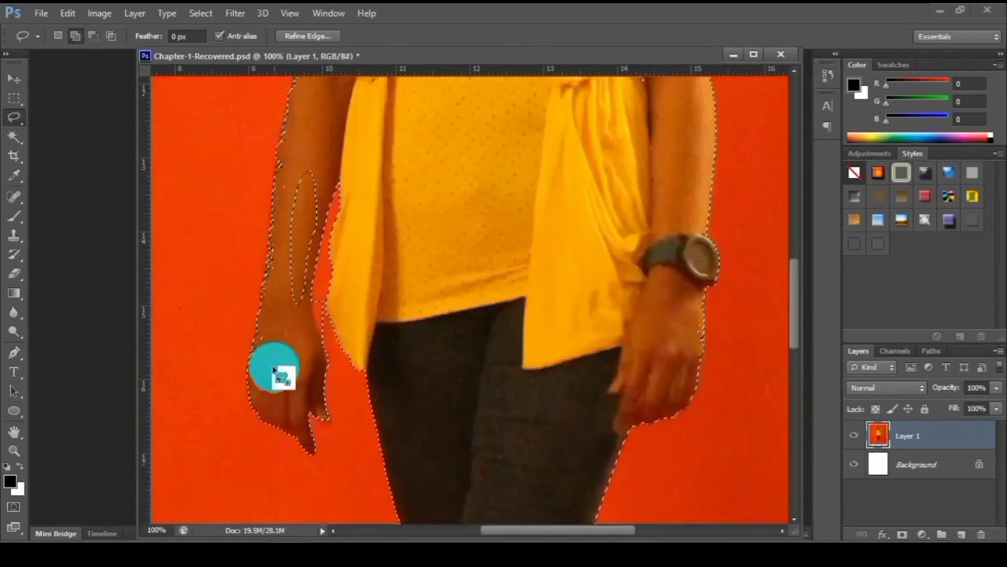
# Step: Trace Polygonal Lasso points along the woman's left hand and arm edge
pyautogui.hotkey('shift', 'l')
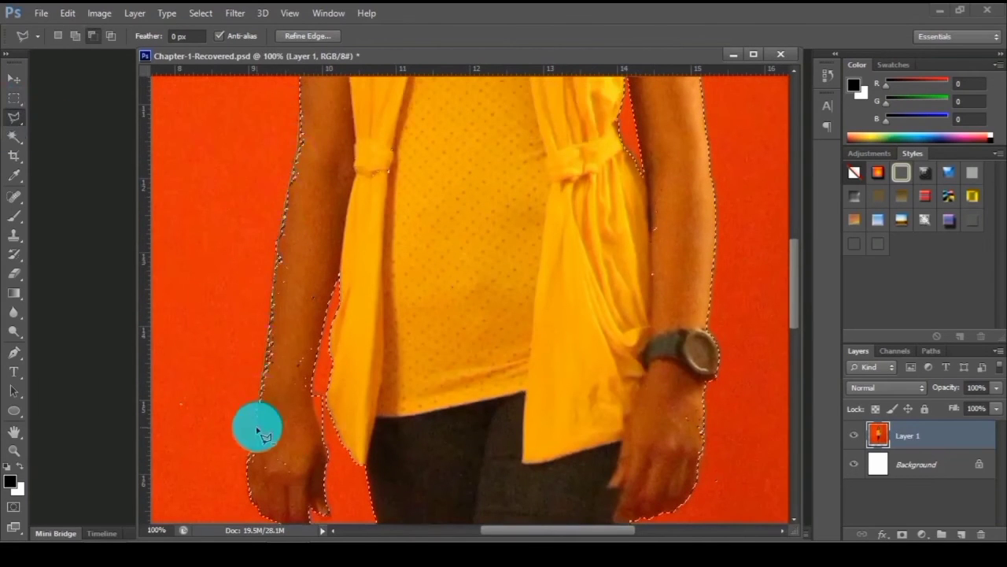
pyautogui.click(296, 470)
pyautogui.scroll(5, 314, 90)
pyautogui.click(303, 239)
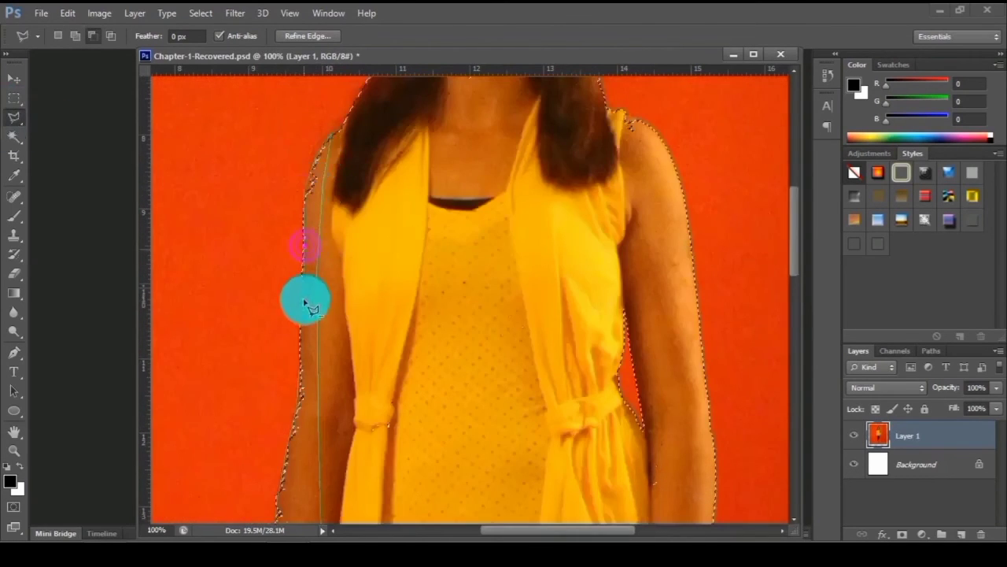
pyautogui.scroll(-5, 302, 397)
pyautogui.click(75, 36)
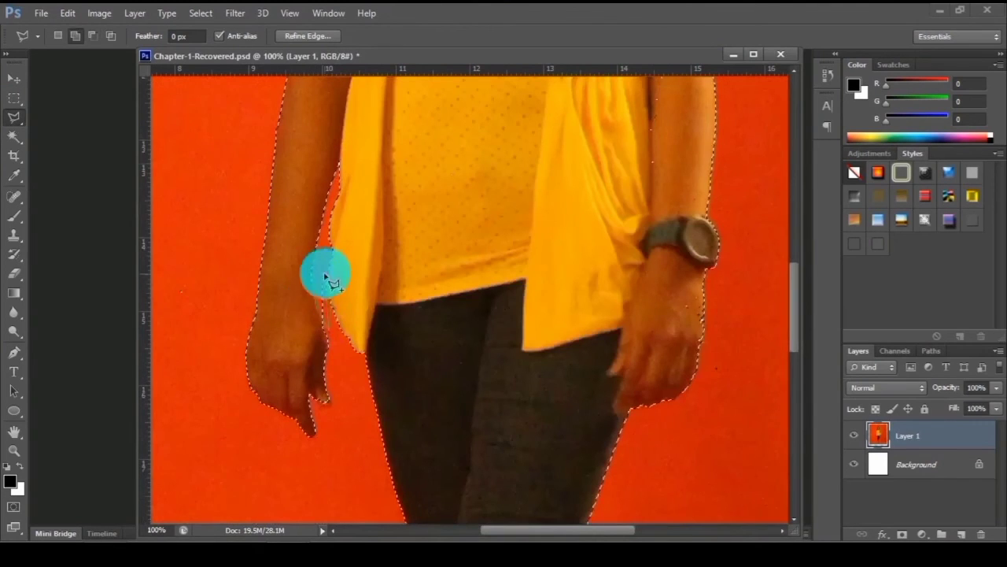
pyautogui.scroll(-2, 419, 386)
pyautogui.scroll(5, 420, 386)
# Step: Subtract a polygonal outline around the knotted shirt from the selection
pyautogui.click(92, 35)
pyautogui.click(327, 223)
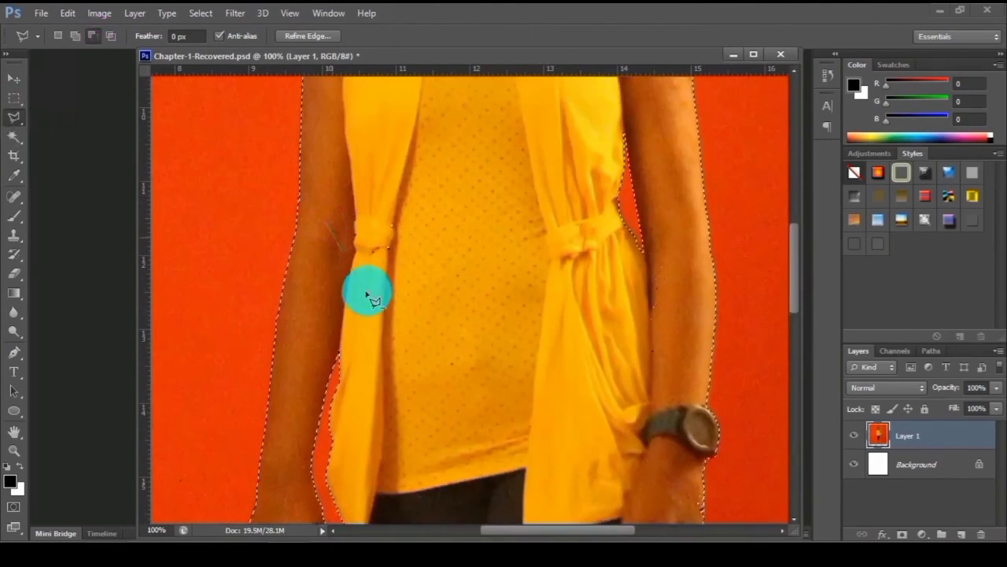
pyautogui.click(385, 273)
pyautogui.click(441, 231)
pyautogui.click(410, 190)
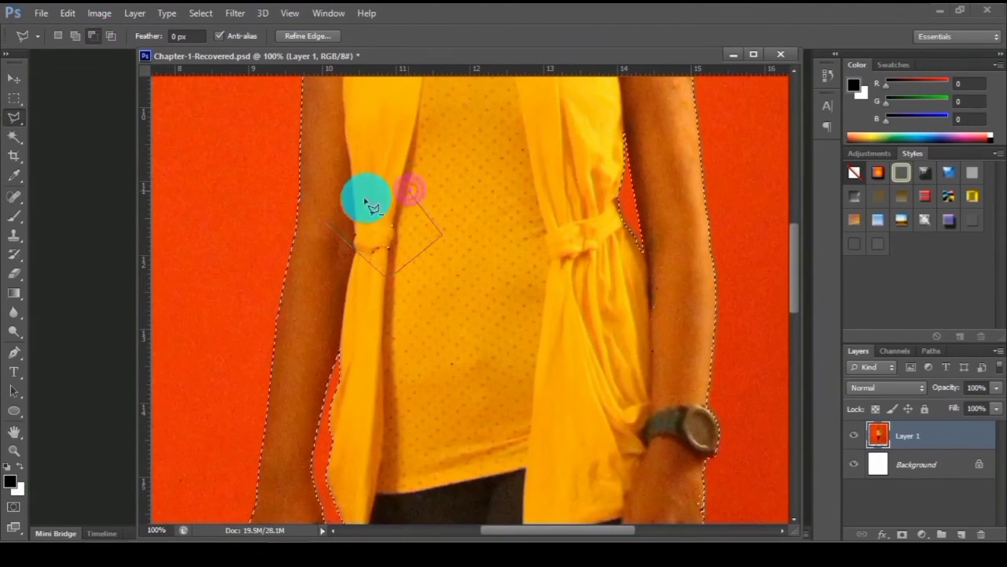
pyautogui.click(326, 224)
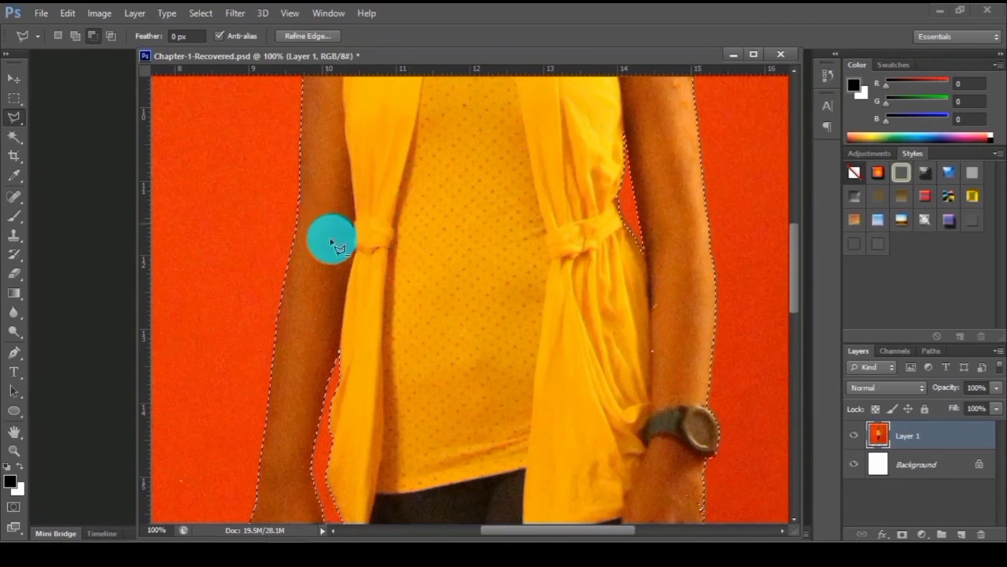
pyautogui.scroll(-2, 427, 303)
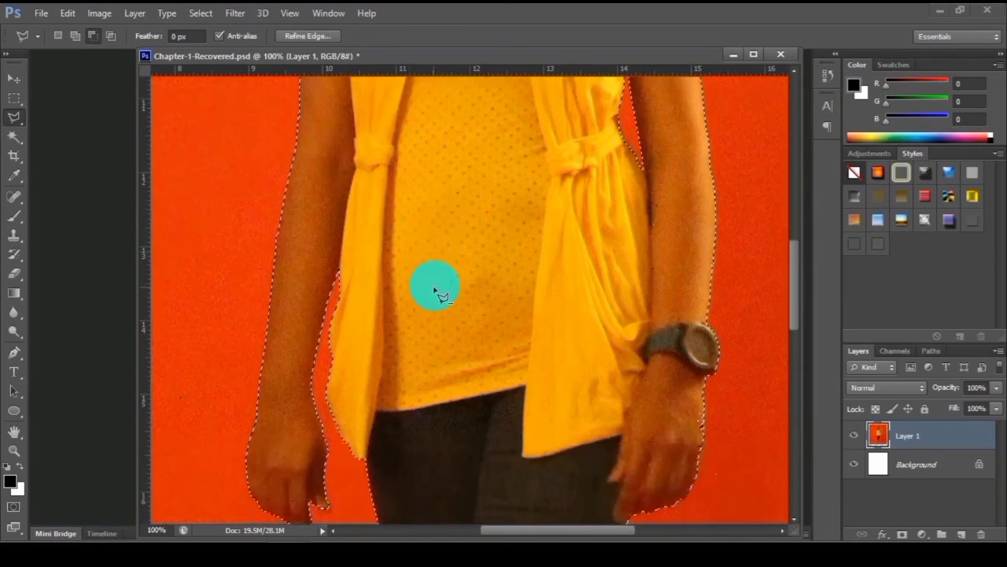
# Step: Fit the whole poster in the window and return to the Polygonal Lasso tool
pyautogui.click(19, 433)
pyautogui.doubleClick(19, 433)
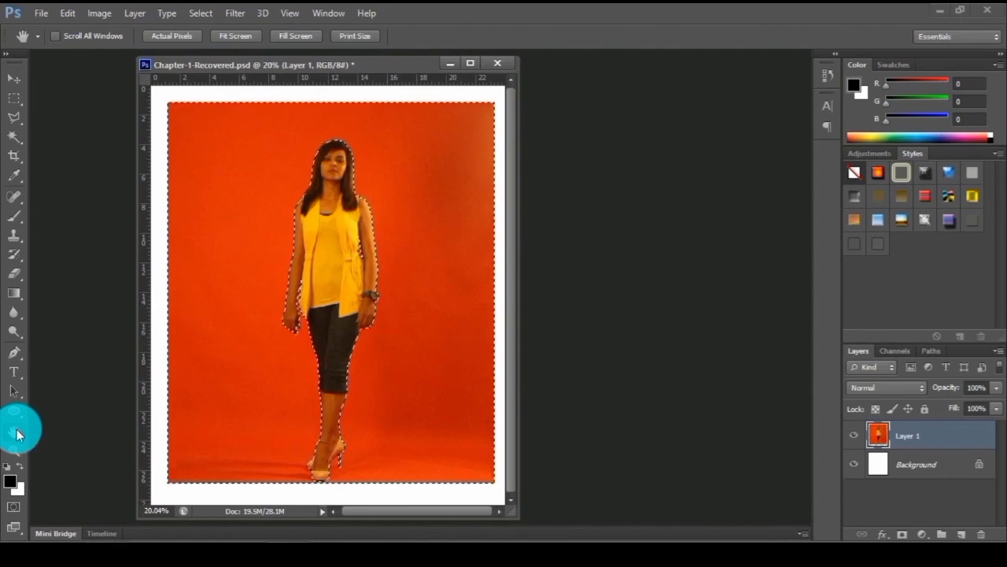
pyautogui.click(16, 125)
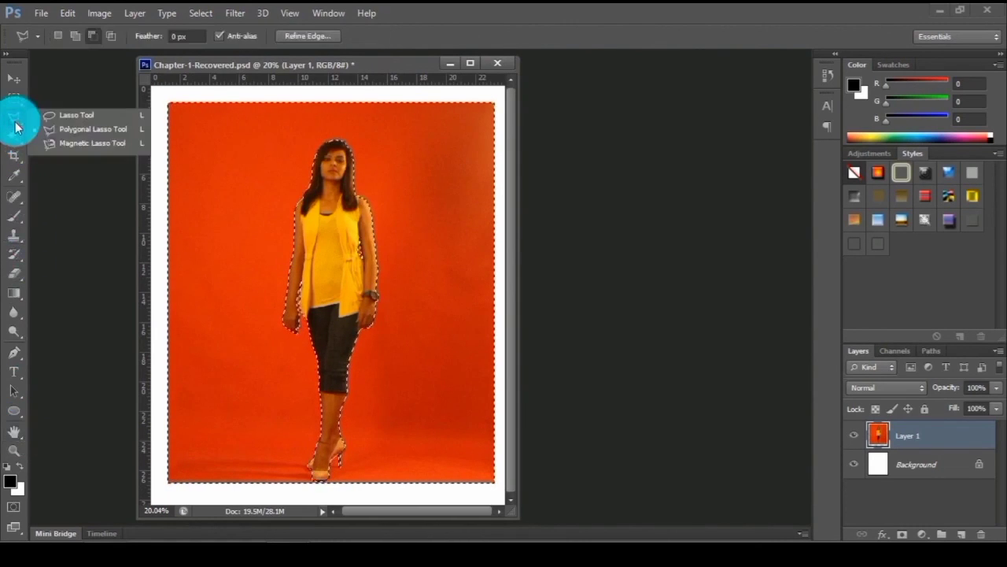
pyautogui.click(16, 137)
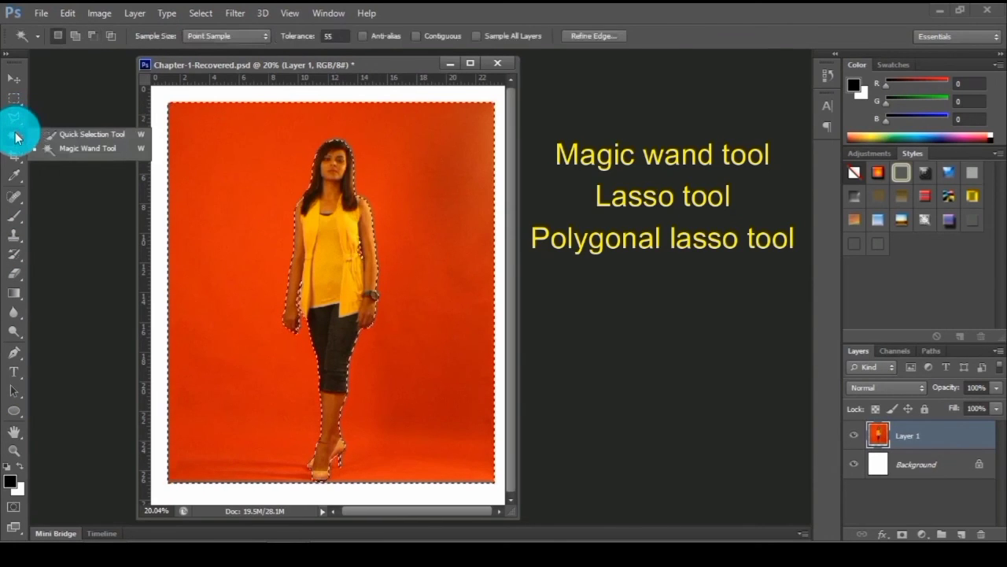
pyautogui.click(48, 149)
pyautogui.press('l')
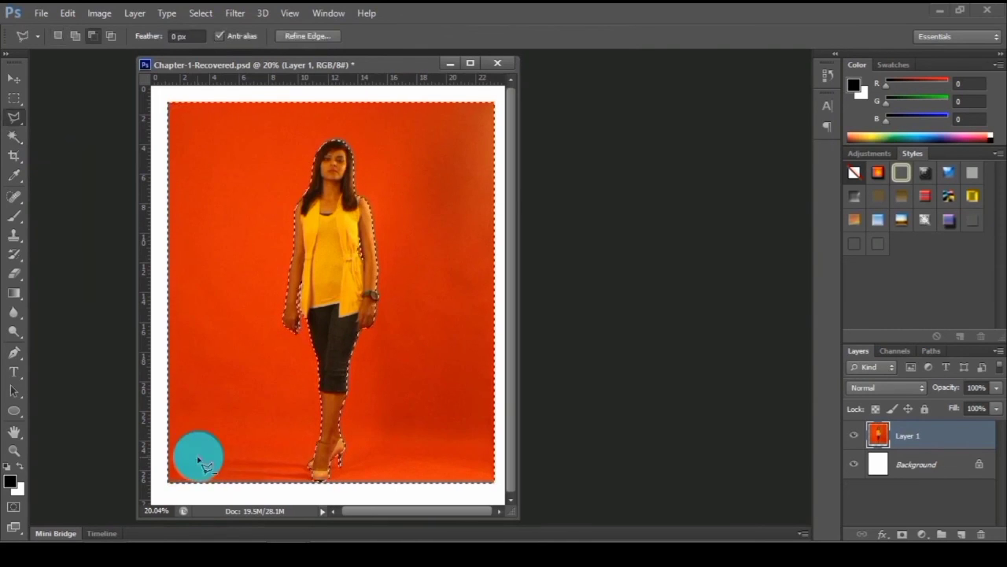
# Step: Delete the selected orange backdrop from Layer 1 and deselect, leaving the woman on white
pyautogui.press('Delete')
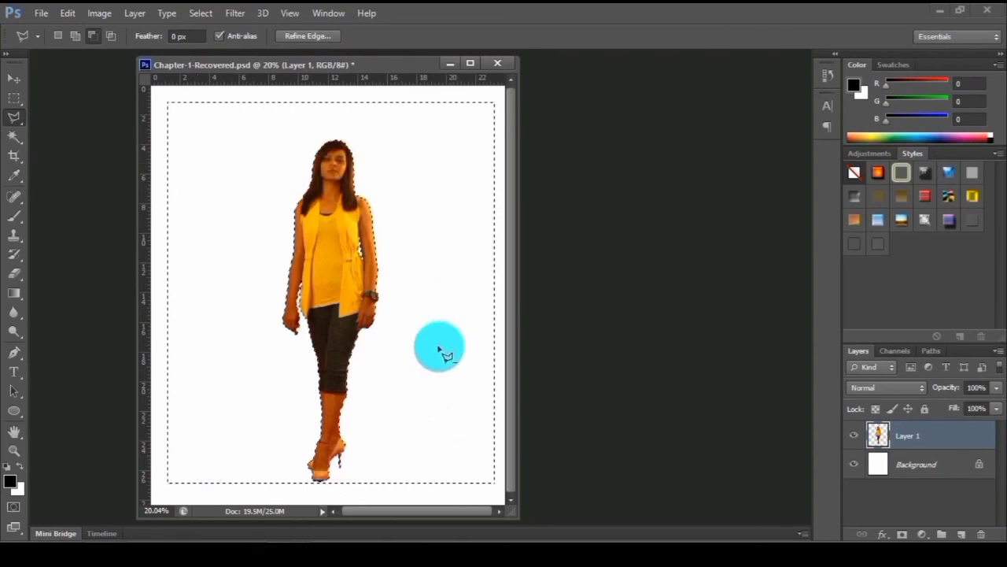
pyautogui.click(200, 17)
pyautogui.click(210, 41)
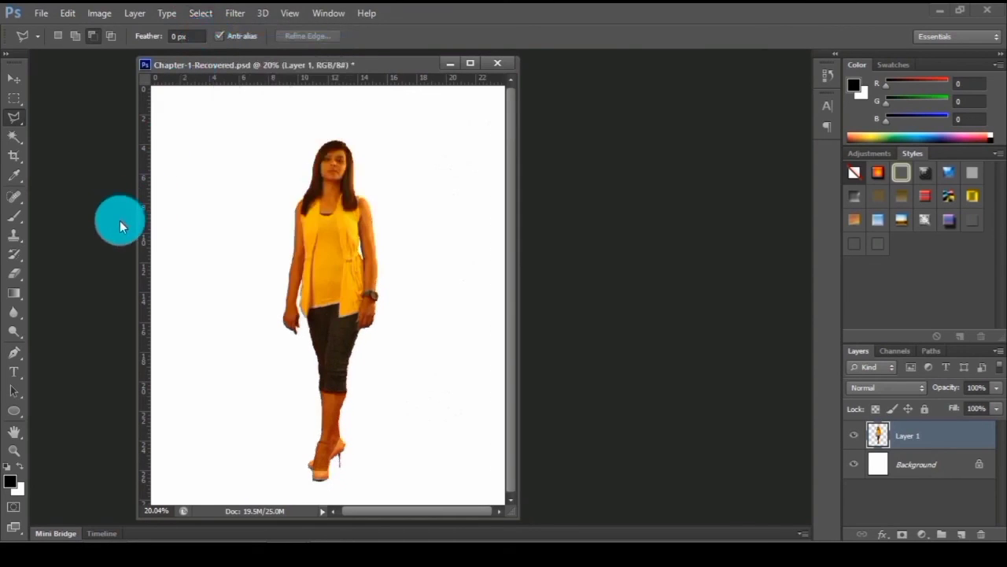